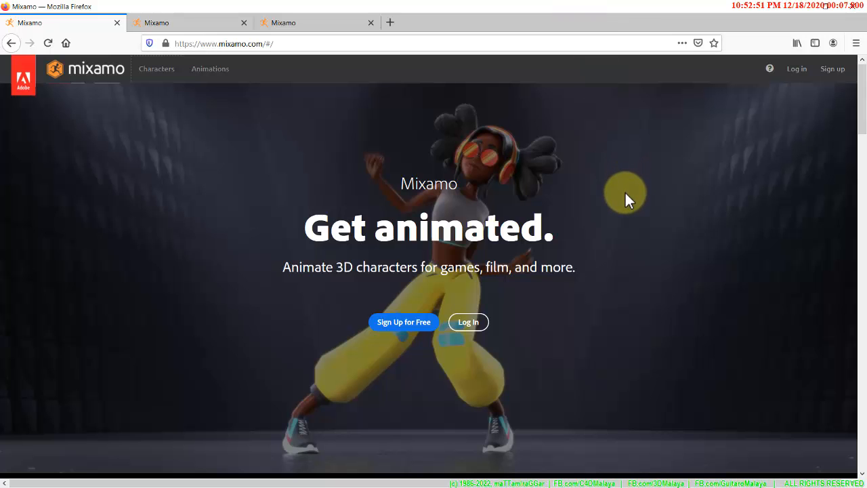
- Look through the Mixamo home page sections on ready-to-use characters, automatic character rigging and export for any project
scroll(625, 192, "down", 5)
scroll(626, 197, "down", 5)
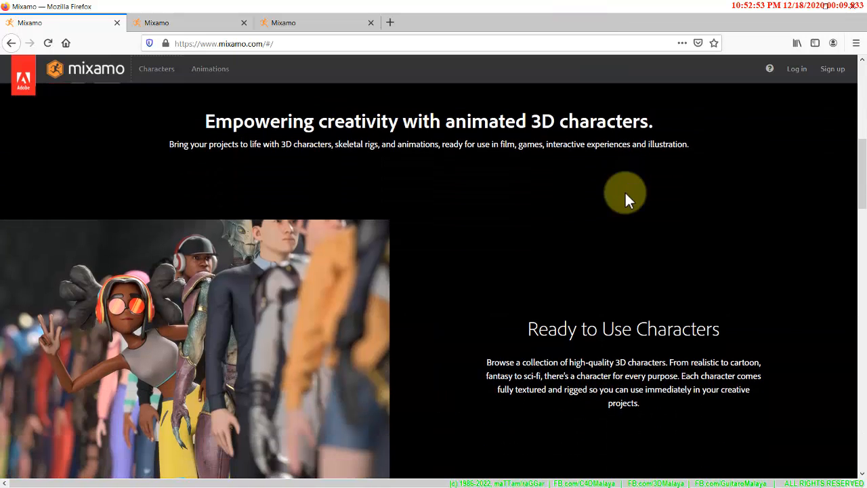
scroll(624, 195, "down", 8)
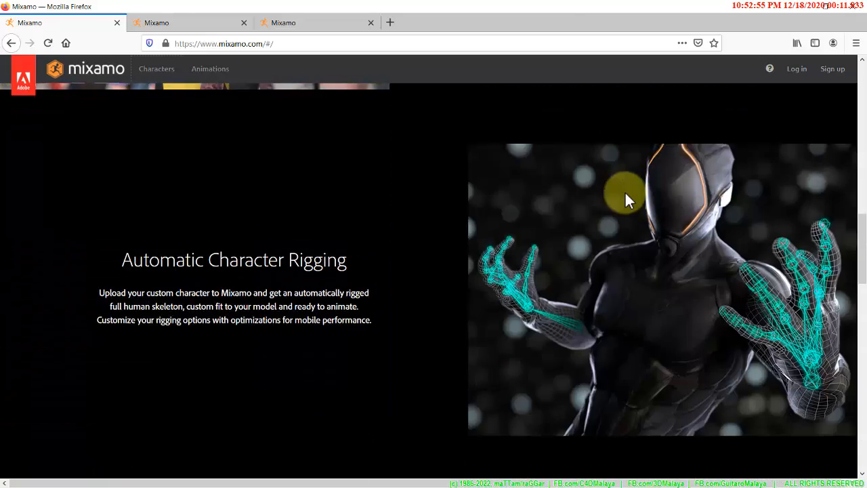
scroll(625, 191, "down", 10)
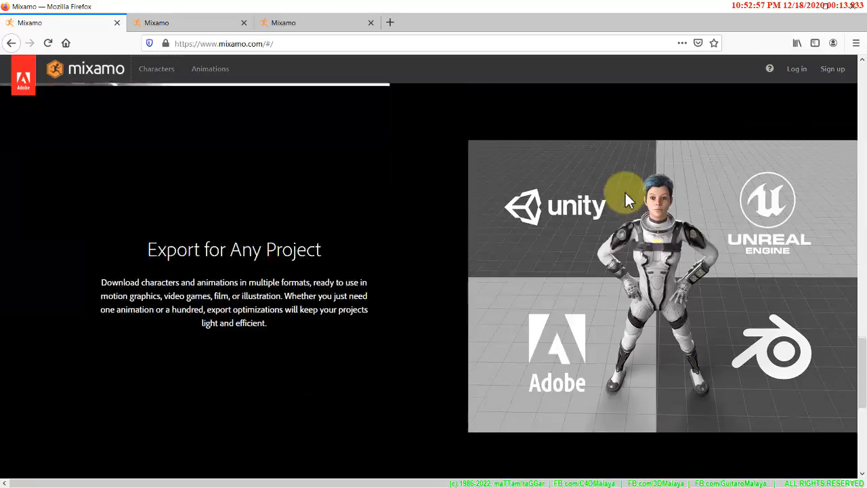
scroll(626, 194, "up", 10)
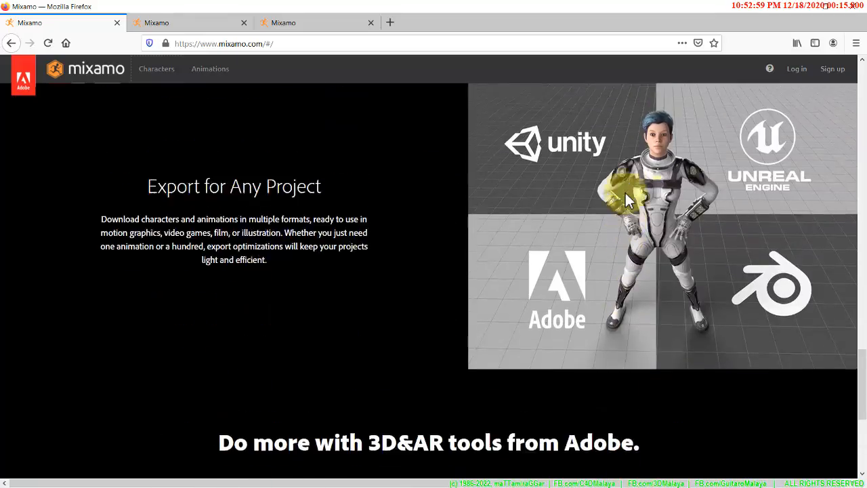
scroll(626, 193, "up", 10)
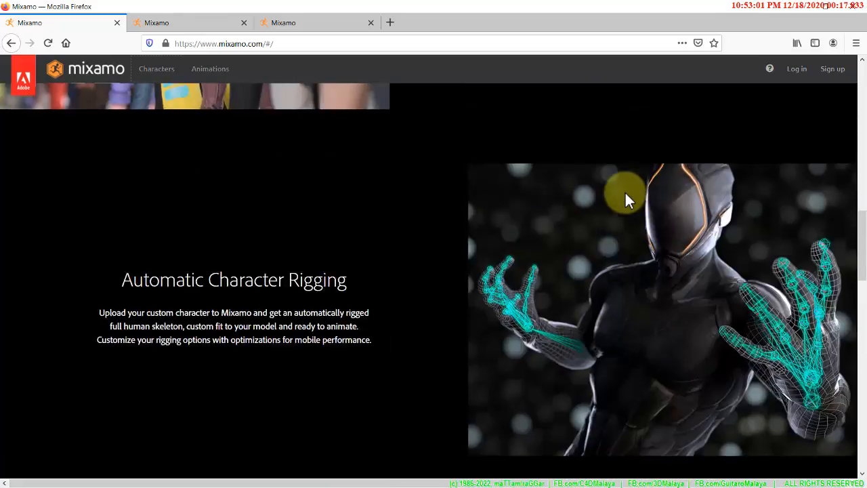
scroll(625, 198, "up", 2)
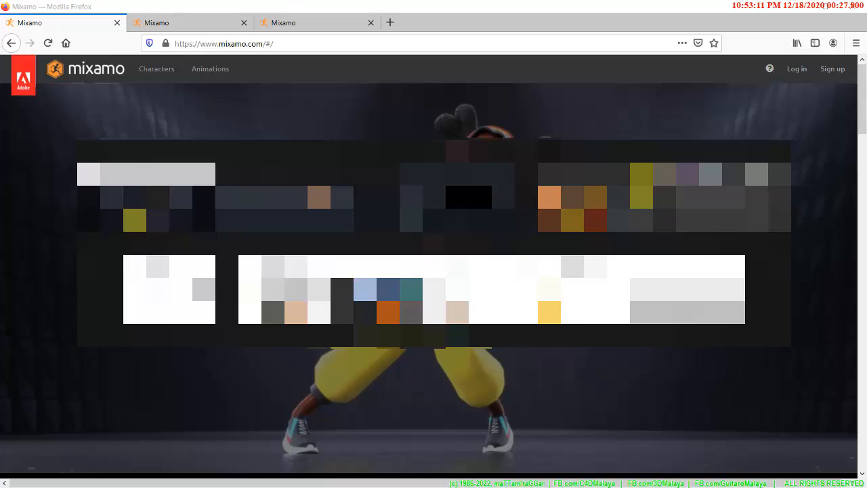
- Switch to Cinema 4D, review the rendered Mixamo dance animation in the Picture Viewer, and minimize the Picture Viewer and Quick Start Dialog
key("alt+Tab")
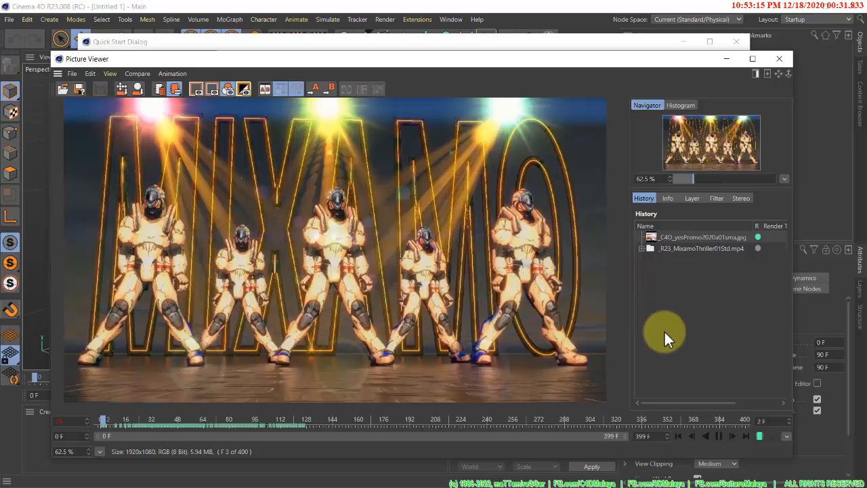
left_click(719, 436)
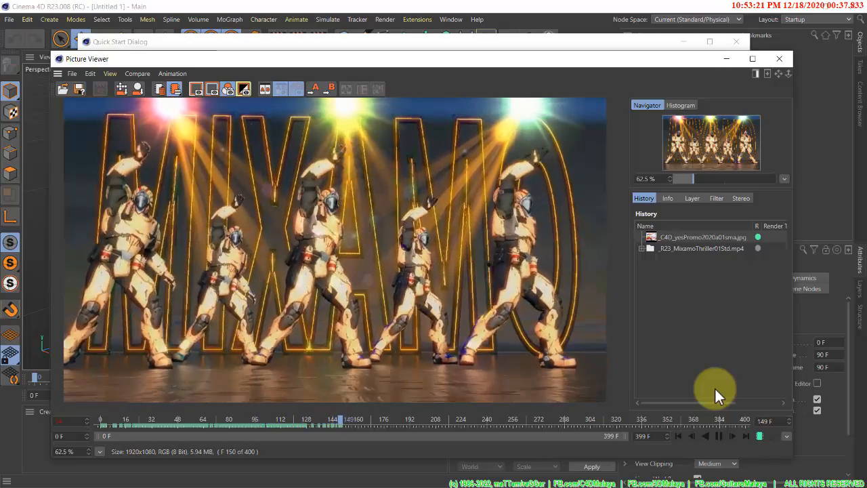
left_click(451, 21)
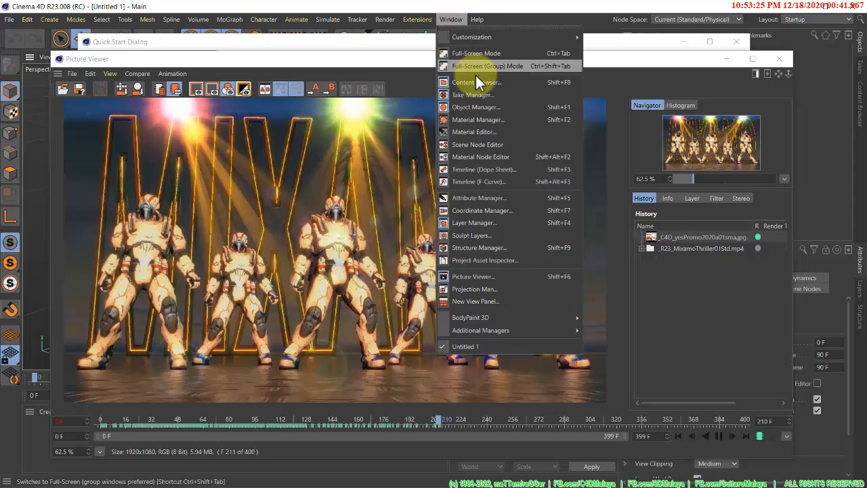
left_click(613, 64)
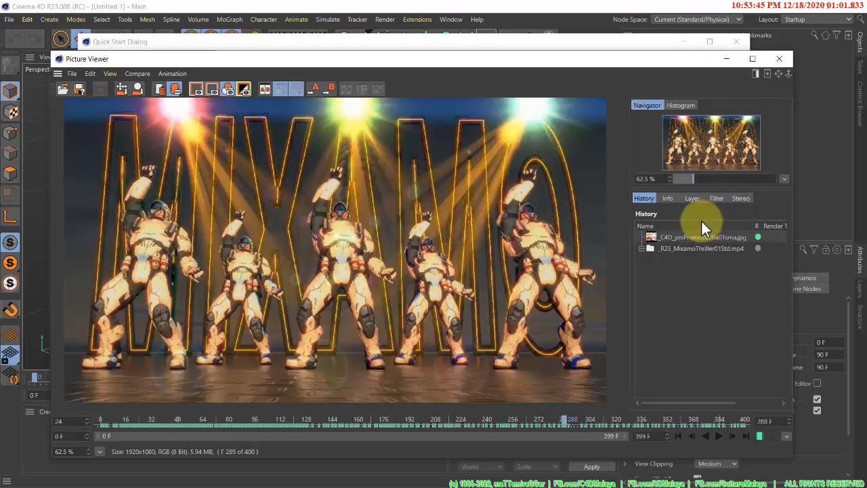
left_click(724, 62)
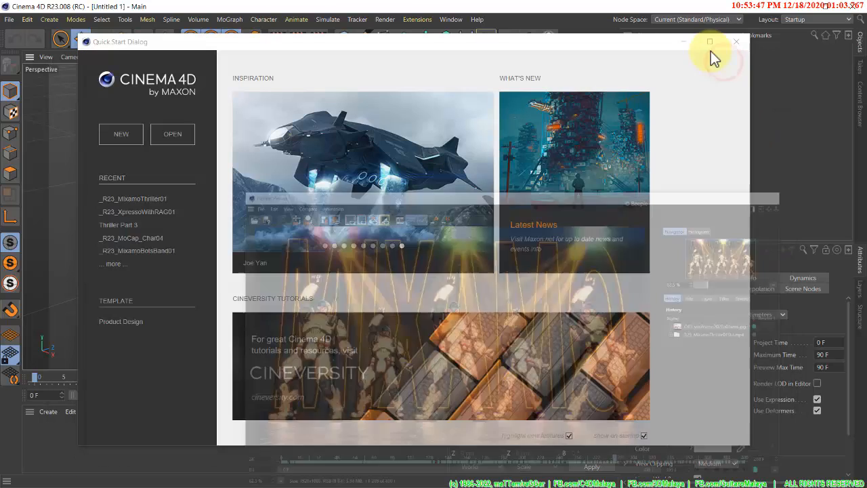
left_click(683, 44)
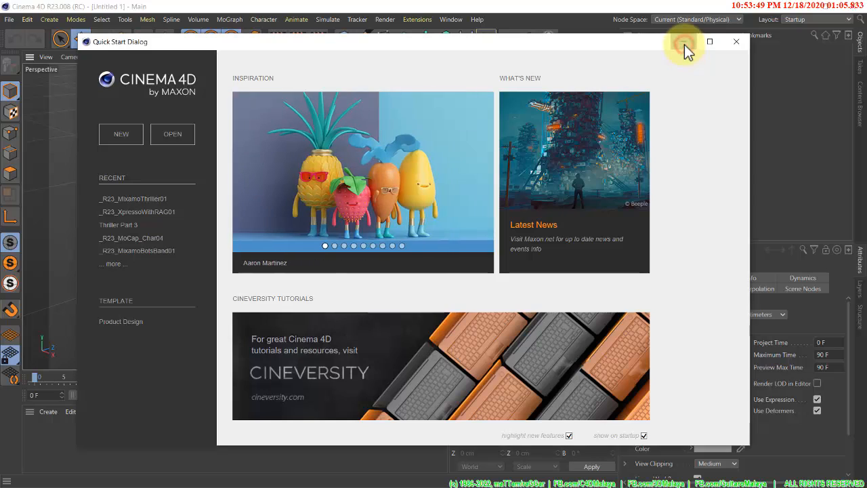
- Open the Content Browser, collapse the Materials folder and expand the Motion Capture library
left_click(451, 19)
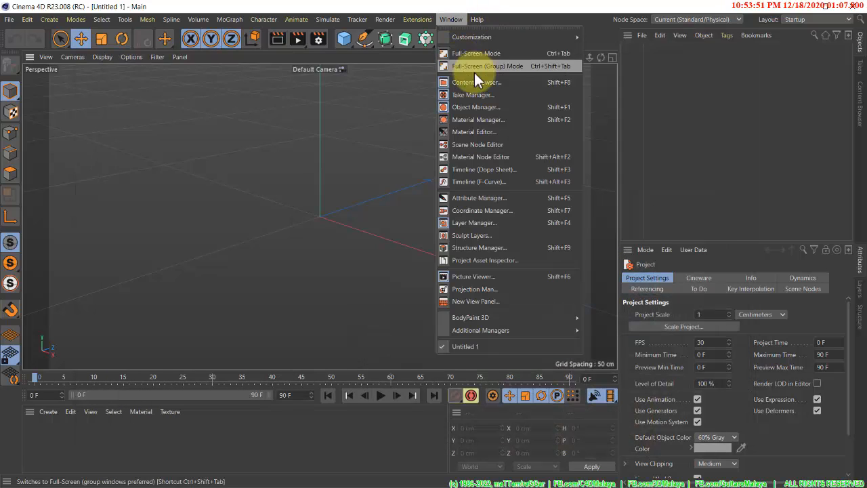
left_click(489, 84)
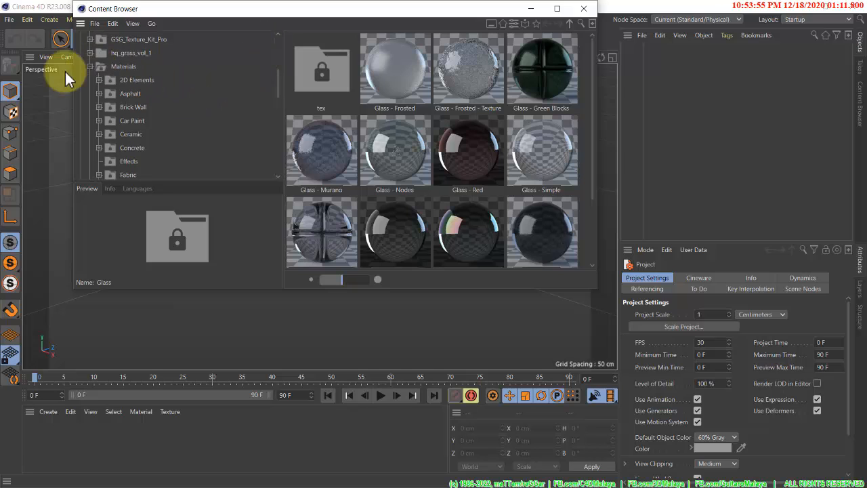
left_click(90, 68)
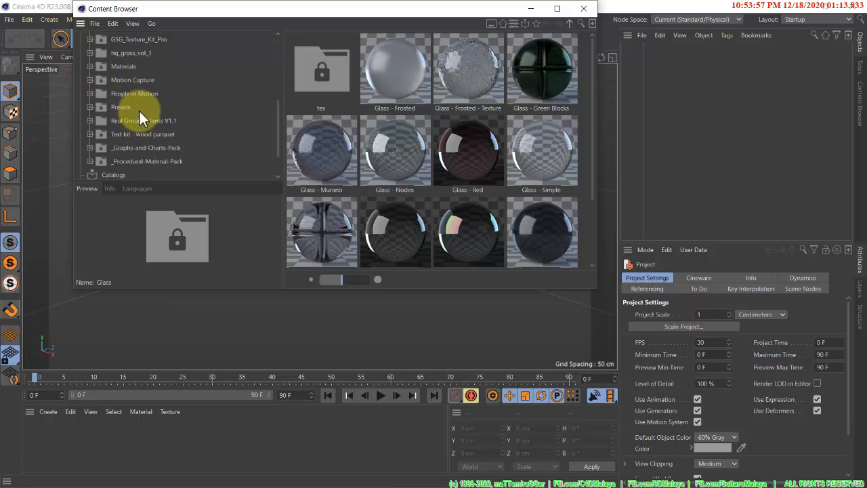
left_click(130, 80)
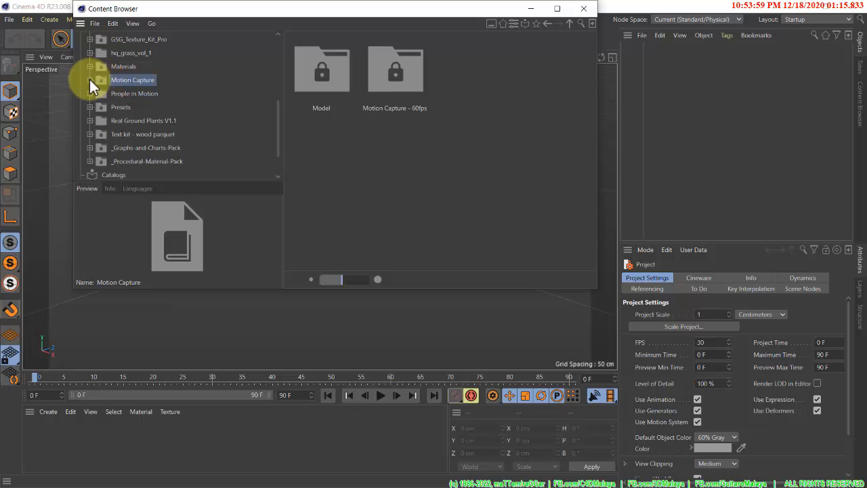
left_click(90, 80)
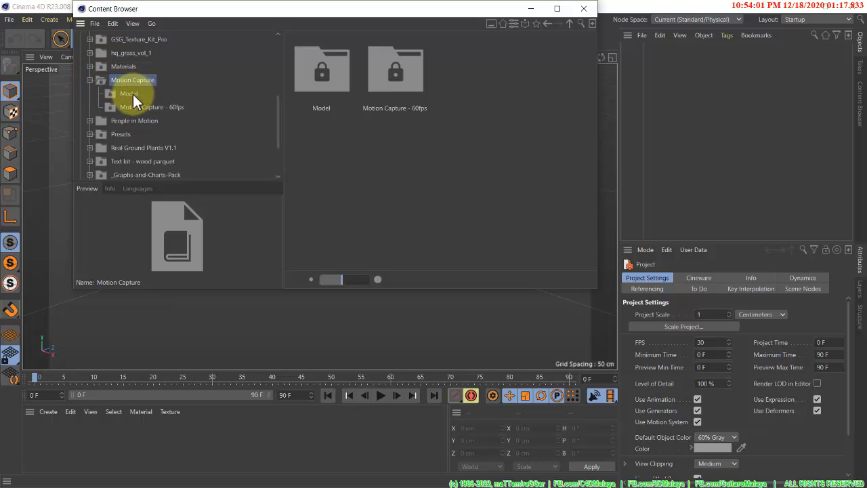
- Examine the contents of the Model and Motion Capture - 60fps folders, and close the Content Browser
left_click(129, 93)
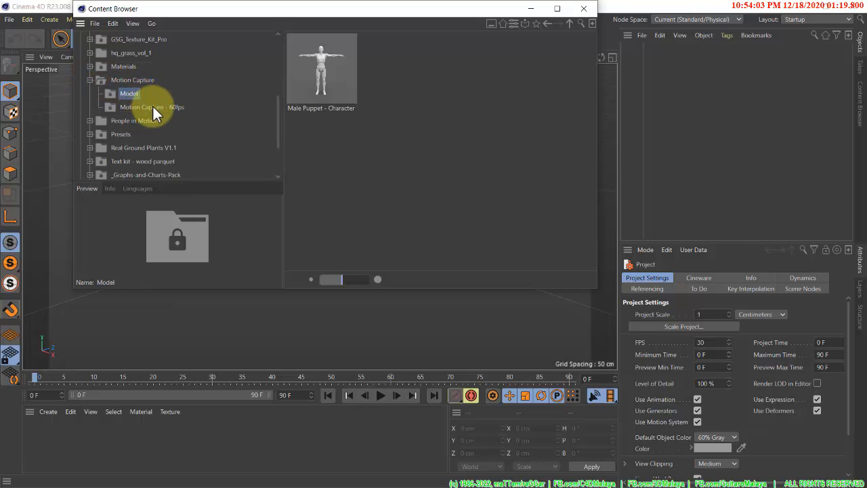
left_click(152, 107)
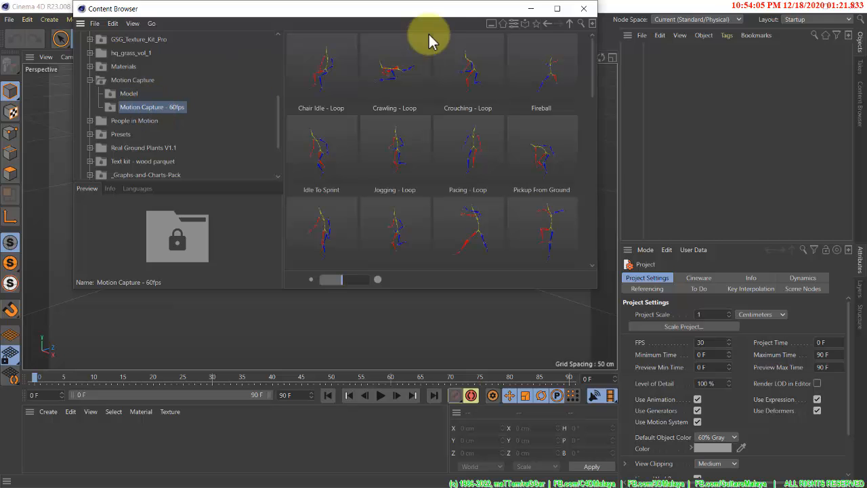
left_click_drag(425, 16, 472, 77)
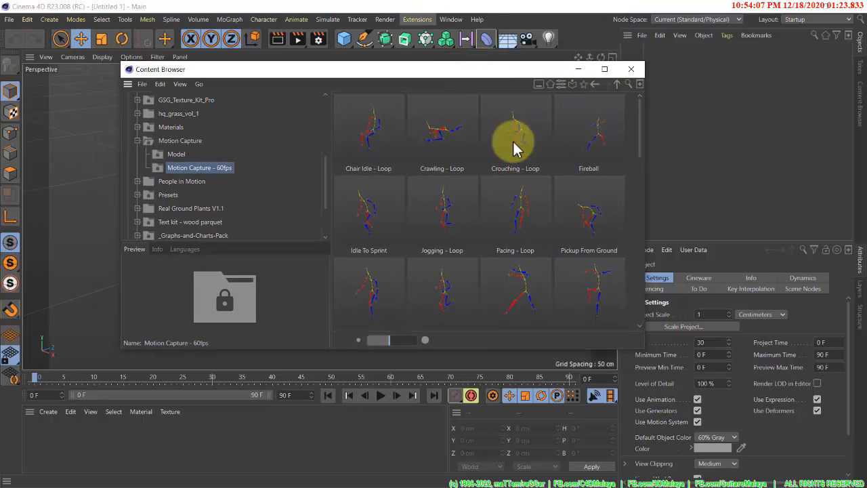
scroll(577, 203, "down", 10)
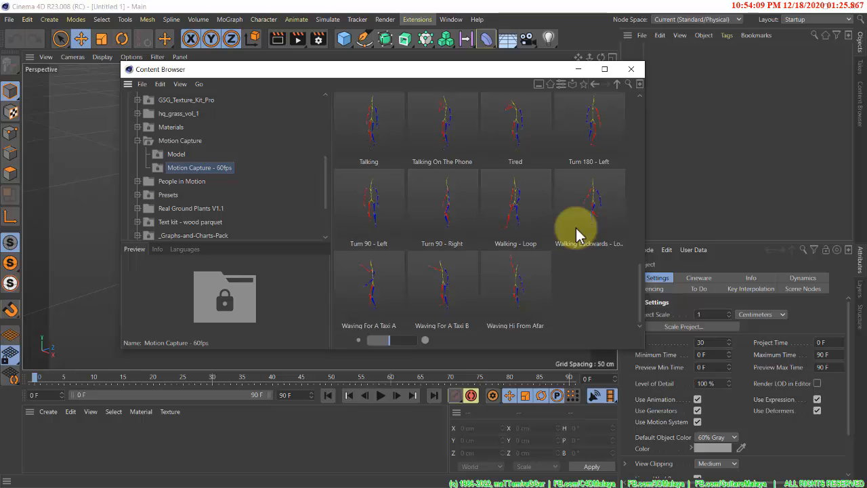
left_click_drag(538, 74, 595, 95)
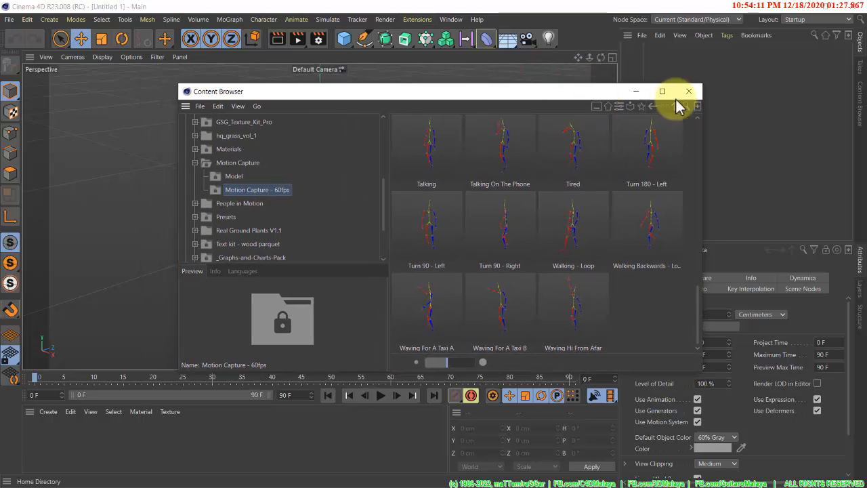
left_click(691, 93)
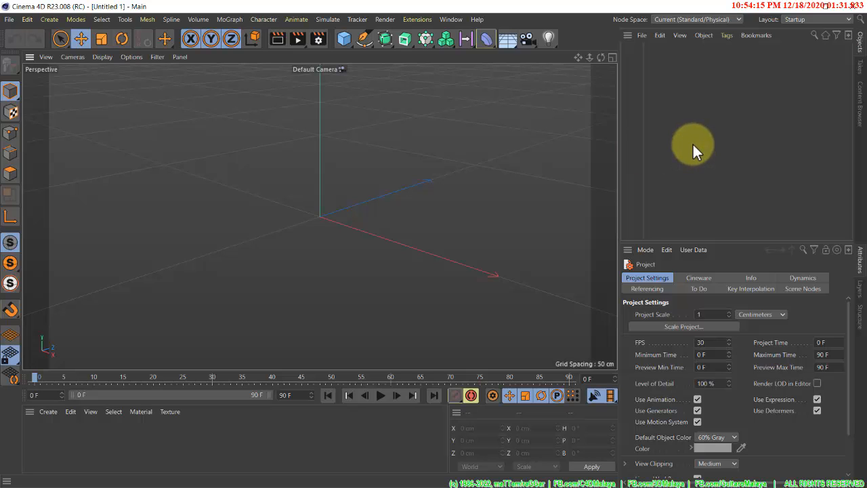
- View the FBX files in the C4D project folder in File Explorer, and switch to Firefox to check the Mixamo home page address
key("alt+Tab")
key("alt+Tab")
key("alt+Tab")
key("alt+Tab")
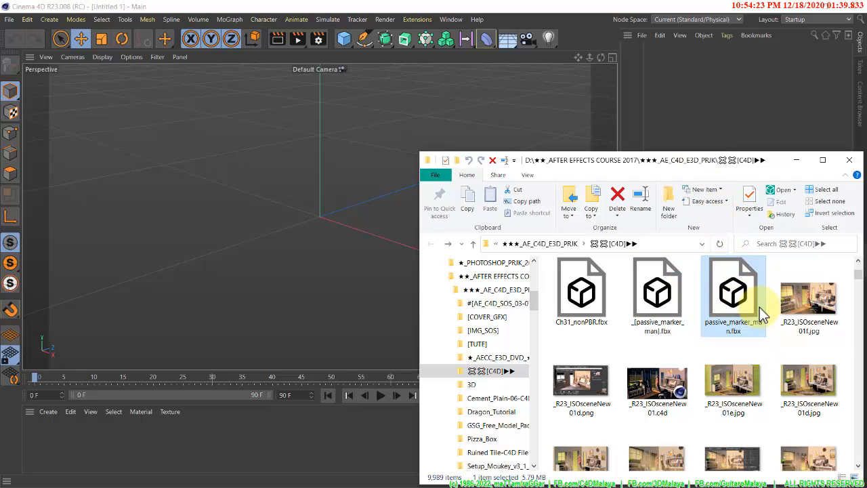
key("alt+Tab")
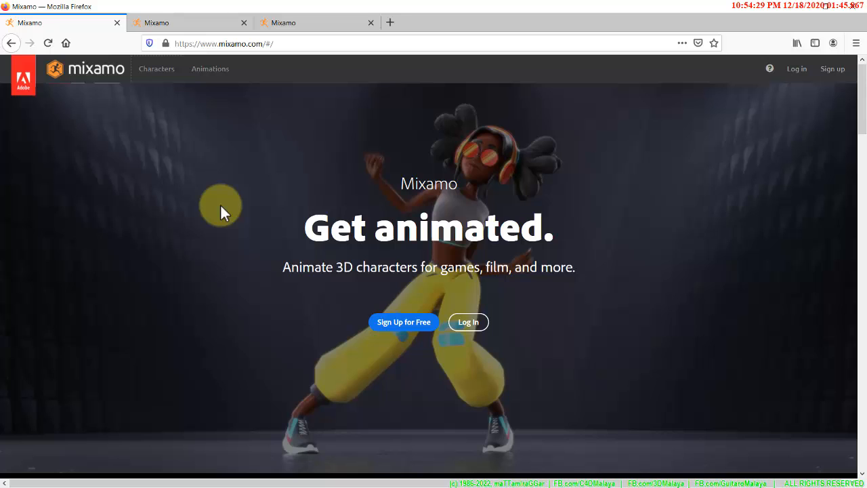
left_click(296, 46)
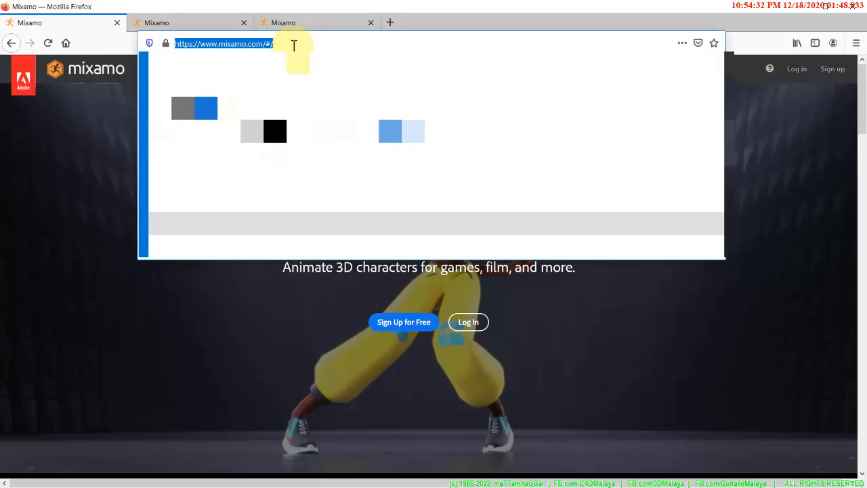
left_click(98, 132)
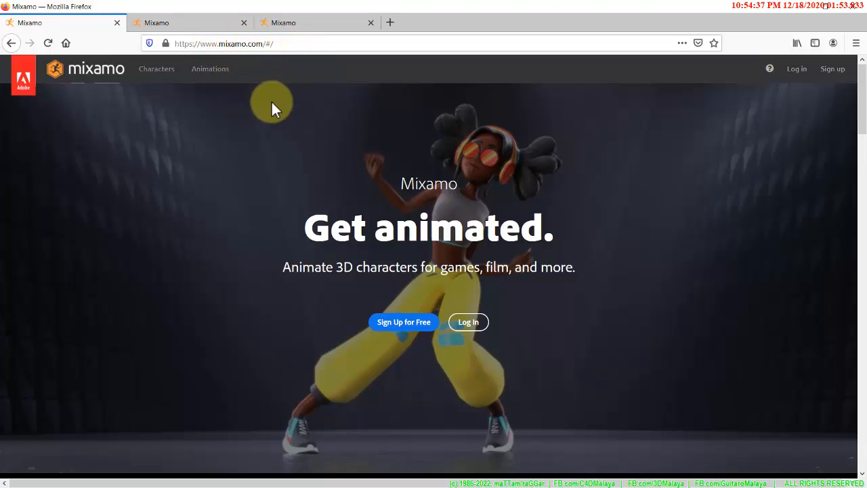
- Browse the first page of Mixamo's Characters library from start to end and return to its beginning
left_click(189, 21)
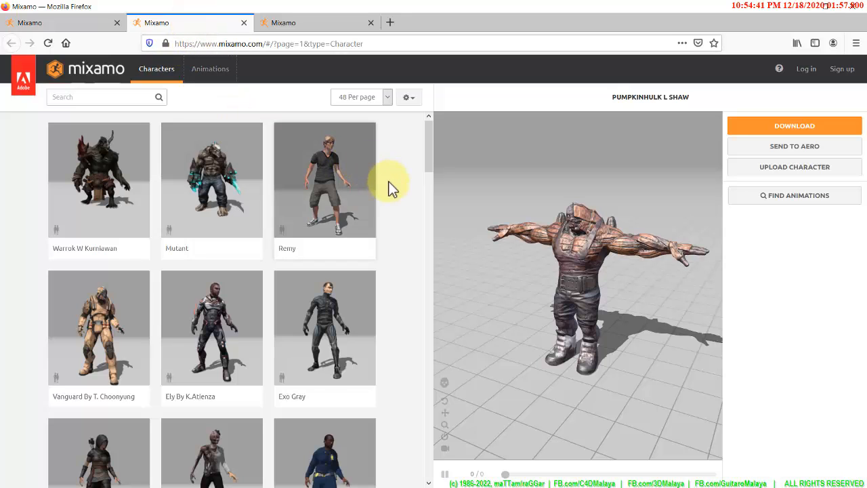
scroll(392, 184, "down", 2)
scroll(392, 184, "down", 14)
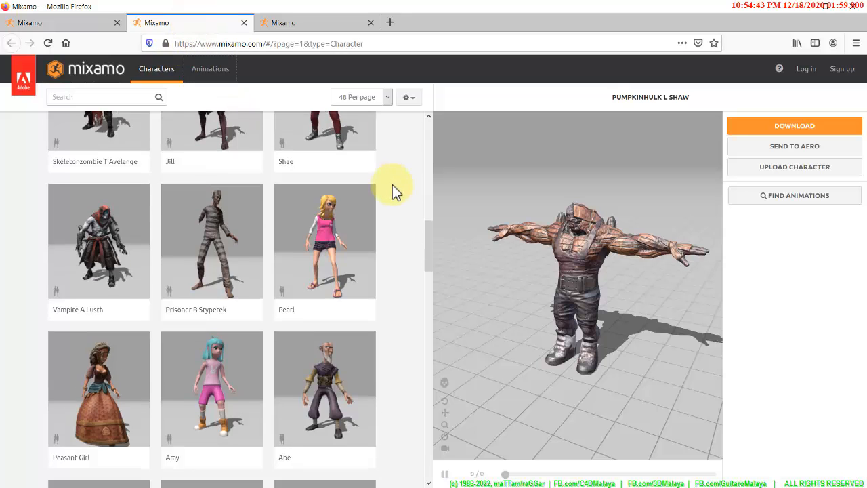
scroll(392, 184, "down", 12)
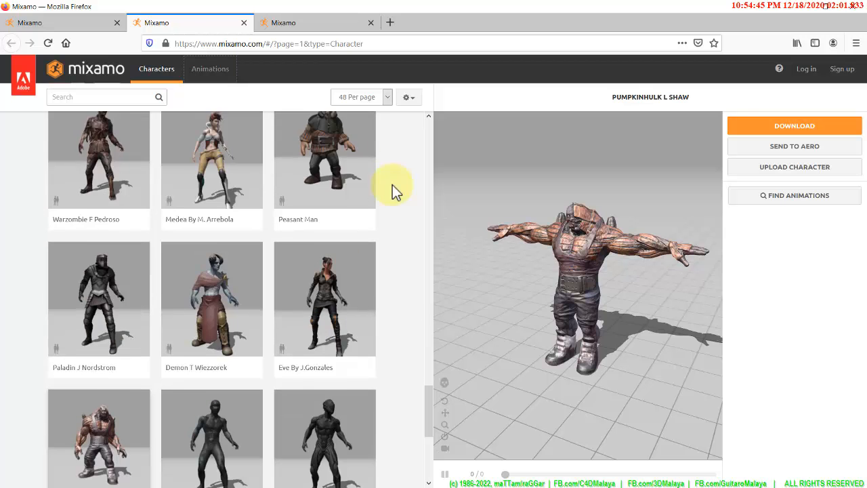
scroll(392, 184, "up", 20)
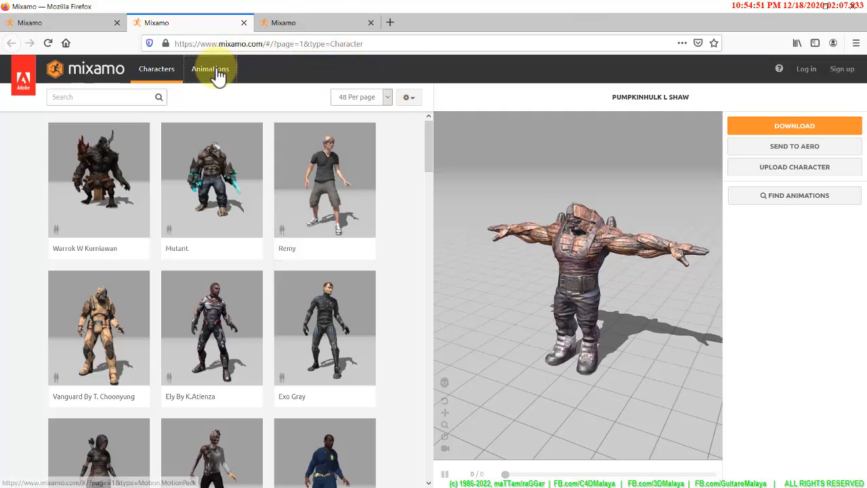
- Browse the first page of Mixamo's Animations library down to the page navigation
left_click(335, 25)
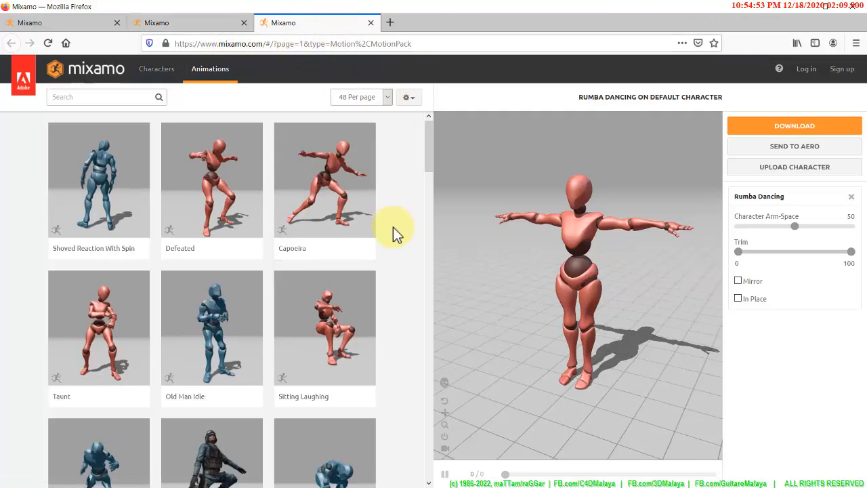
scroll(400, 216, "down", 7)
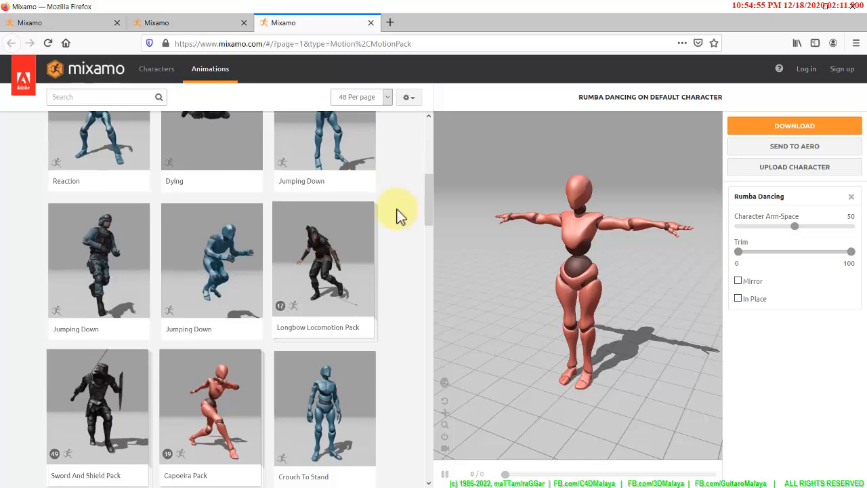
scroll(400, 215, "down", 15)
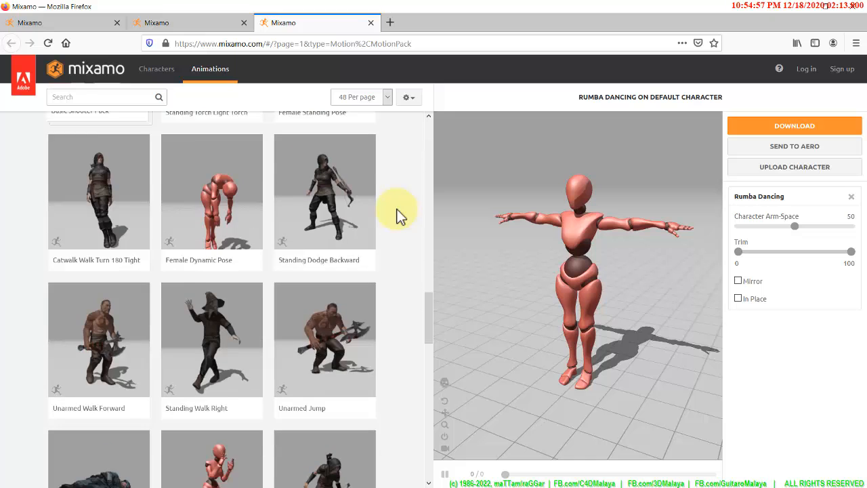
scroll(400, 215, "down", 12)
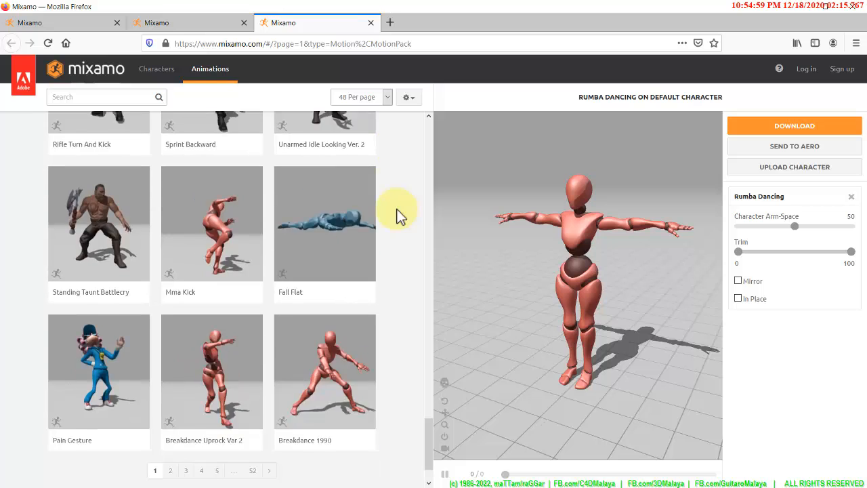
- Browse Mixamo's Animations library back to its beginning, and revisit the Characters library and the Mixamo home page
scroll(400, 215, "up", 1)
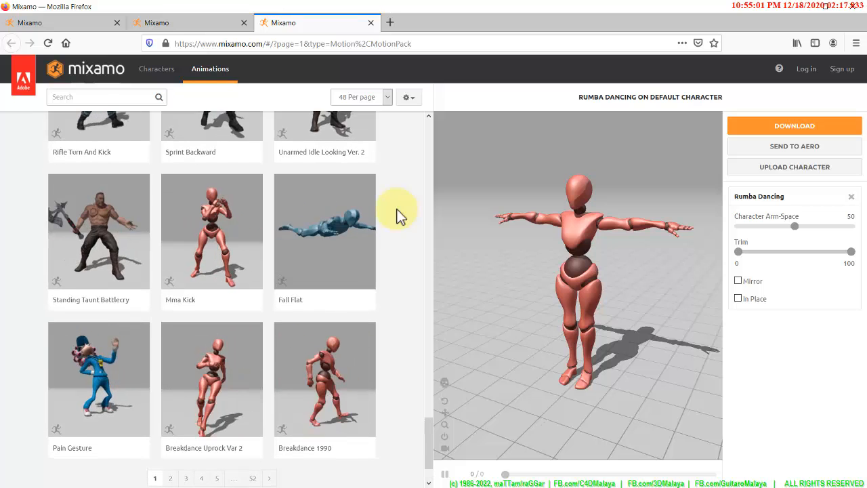
scroll(400, 215, "up", 1)
scroll(400, 216, "up", 10)
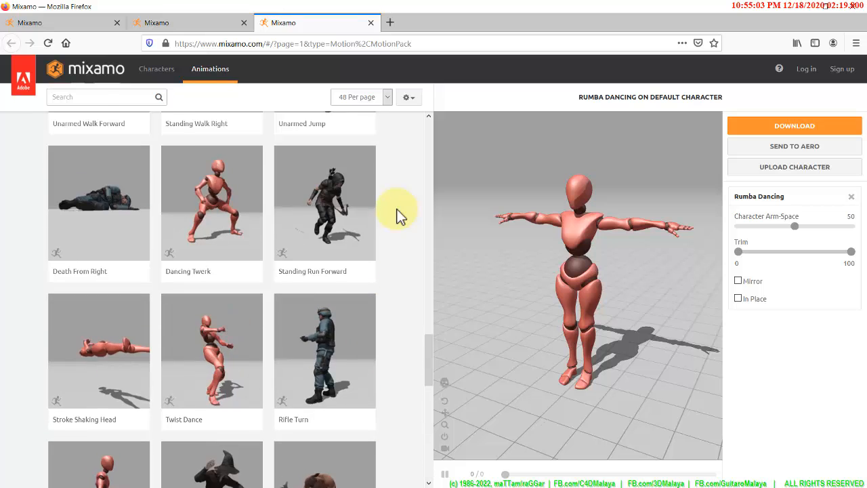
scroll(399, 215, "up", 16)
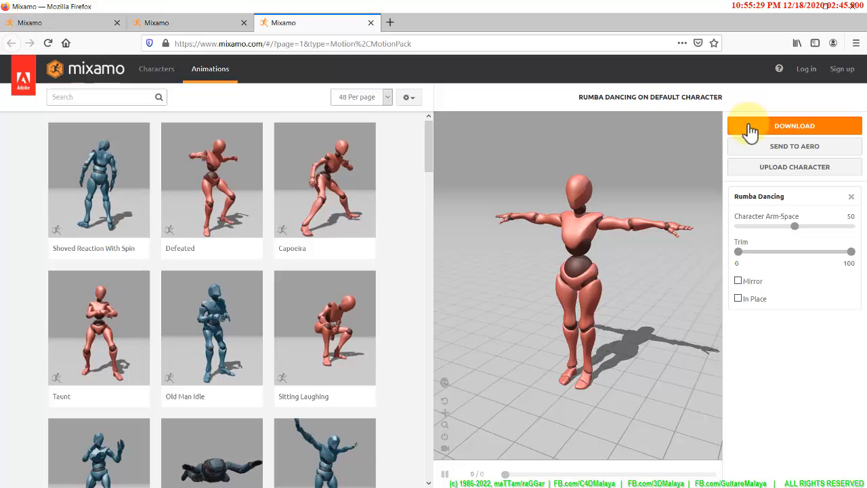
left_click(214, 26)
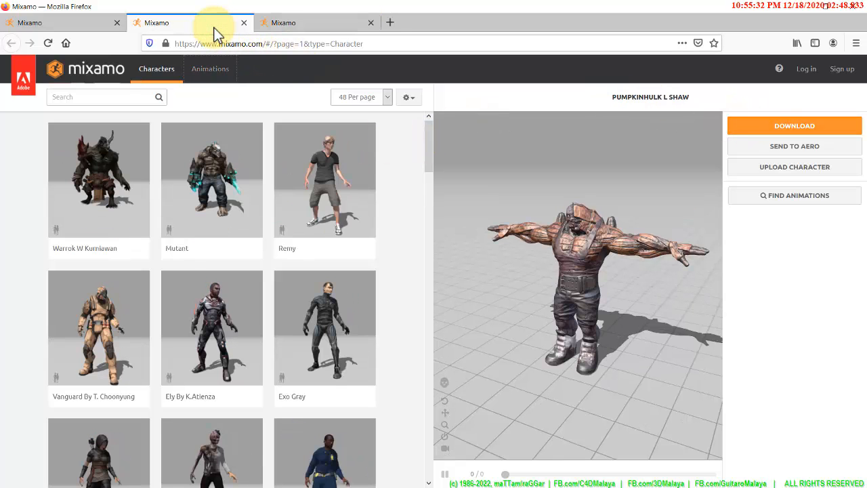
left_click(90, 25)
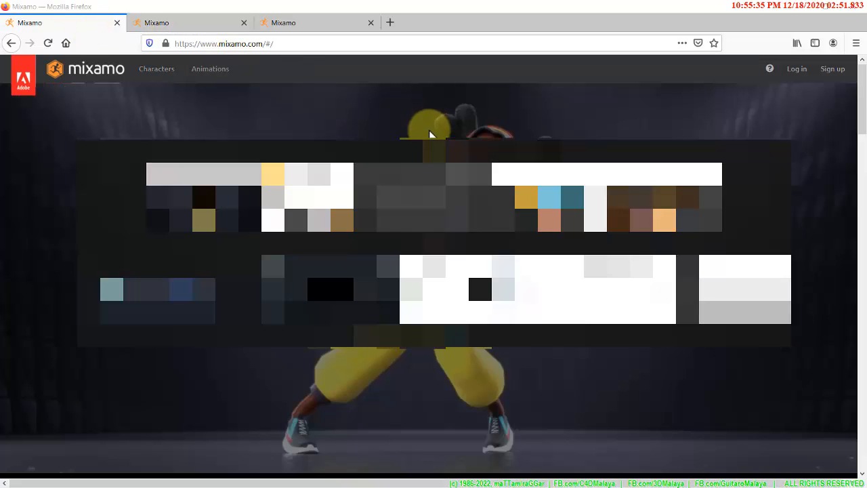
- Switch to Cinema 4D and import passive_marker_man.fbx from the C4D project folder with the default FBX import settings
key("alt+Tab")
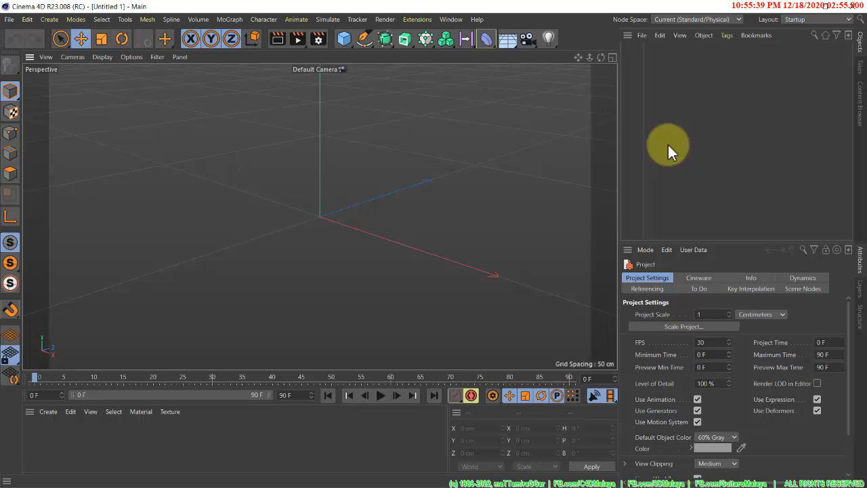
key("alt+Tab")
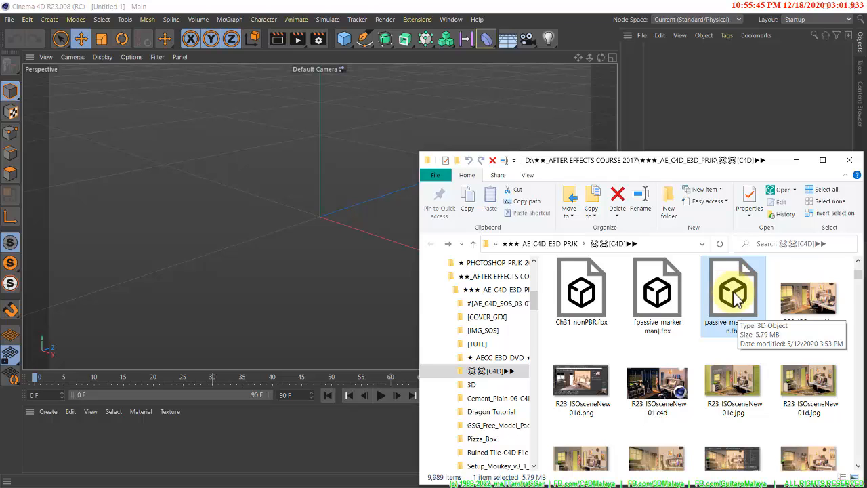
left_click_drag(735, 302, 673, 124)
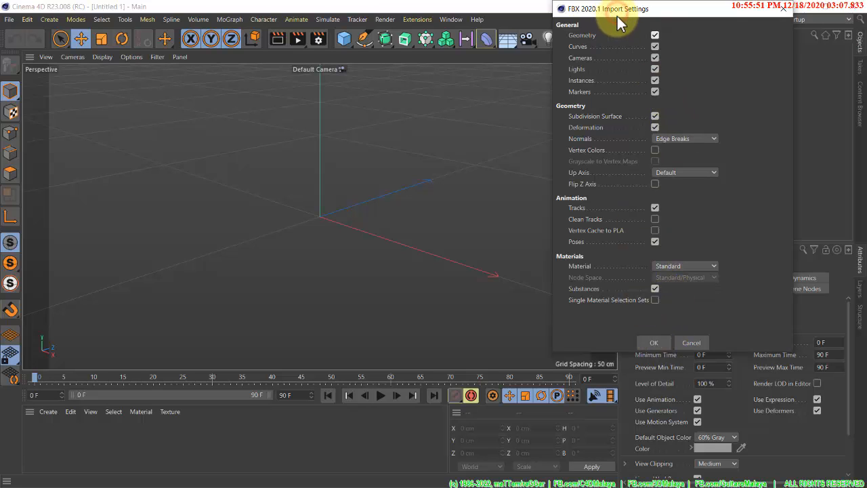
left_click_drag(617, 16, 618, 42)
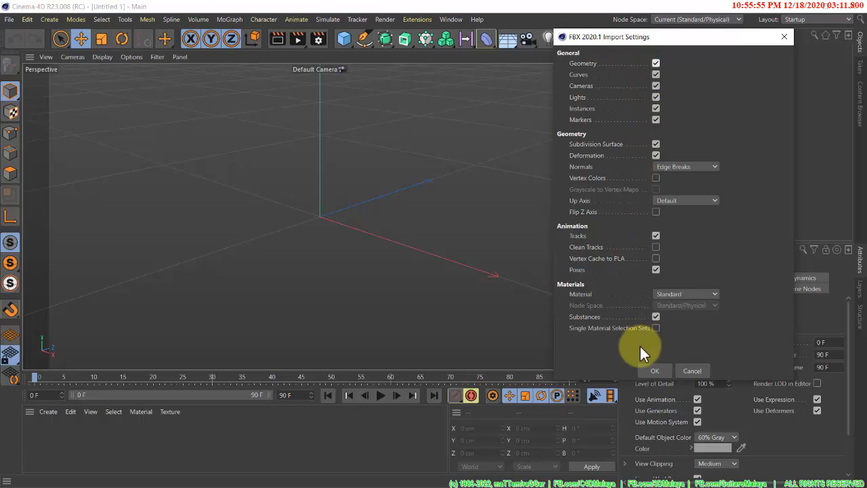
left_click(653, 370)
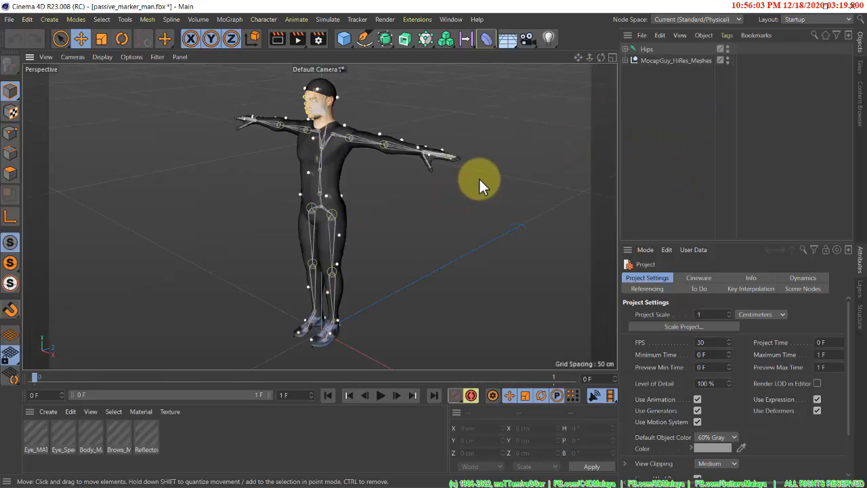
- Examine the imported character from the front and the contents of Hips and MocapGuy_HiRes_Meshes, including the Skin object under MocapGuy_Eyes
left_click_drag(479, 178, 501, 178, "alt")
middle_click_drag(429, 246, 414, 257, "alt")
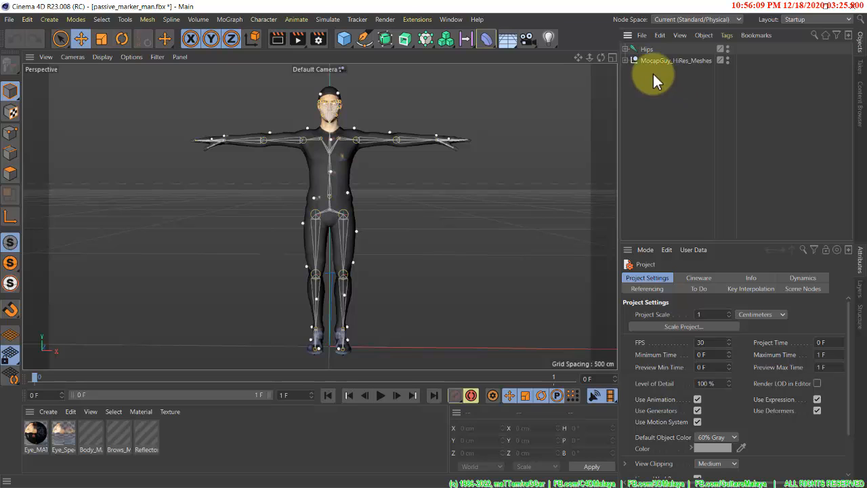
left_click(625, 61)
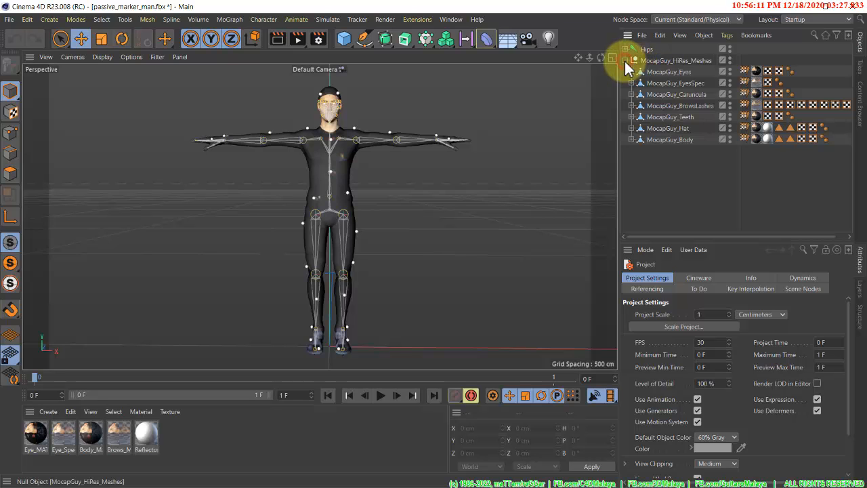
left_click(652, 62)
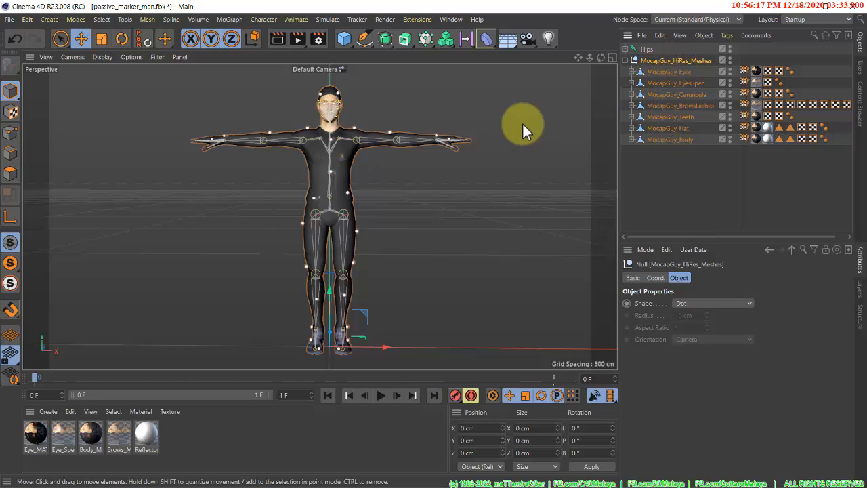
left_click(626, 60)
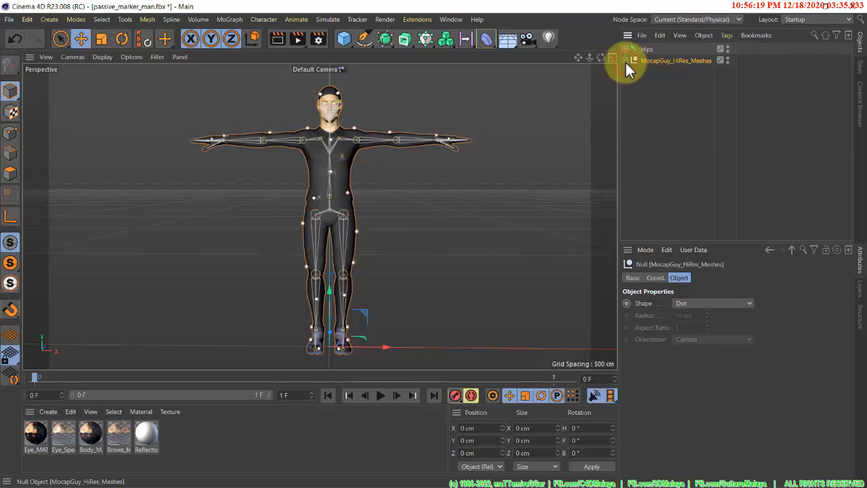
left_click(625, 49)
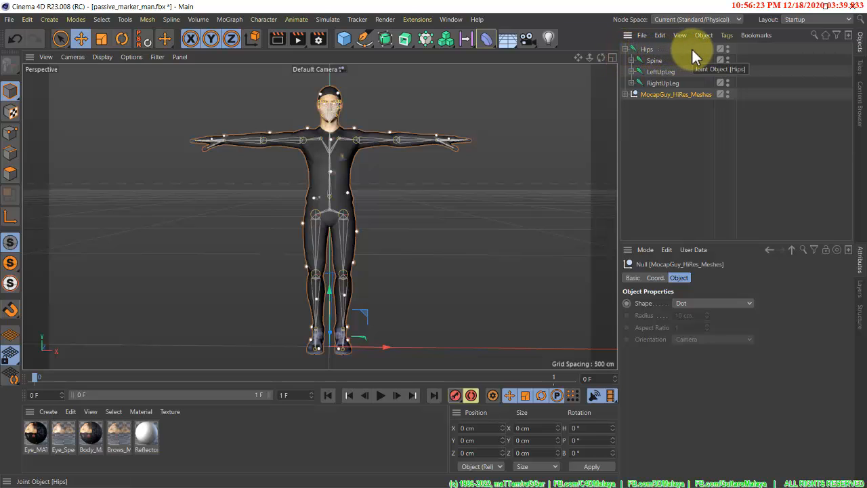
left_click(625, 94)
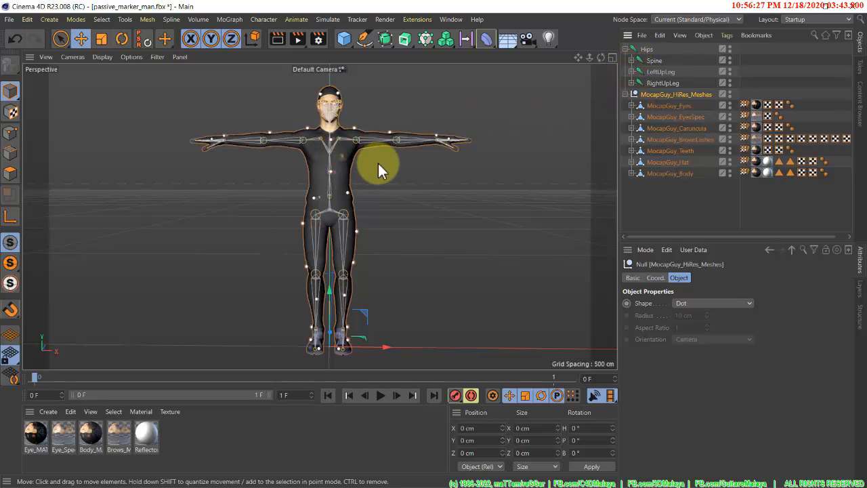
left_click(633, 106)
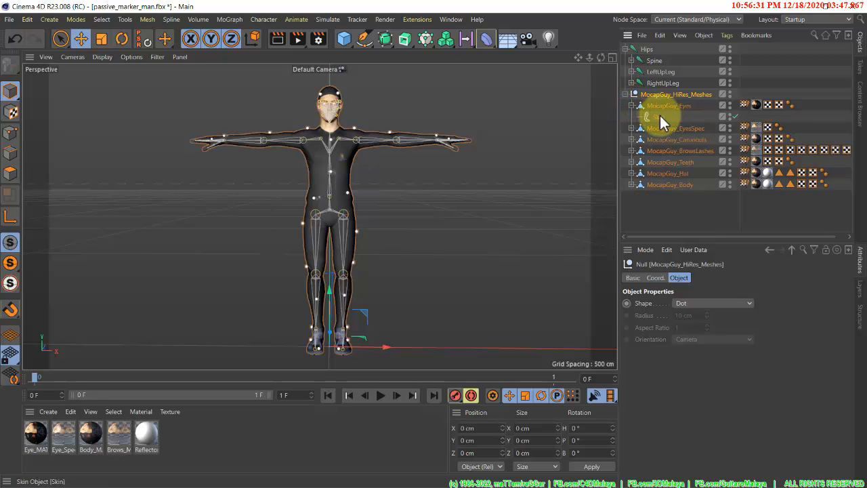
left_click(660, 116)
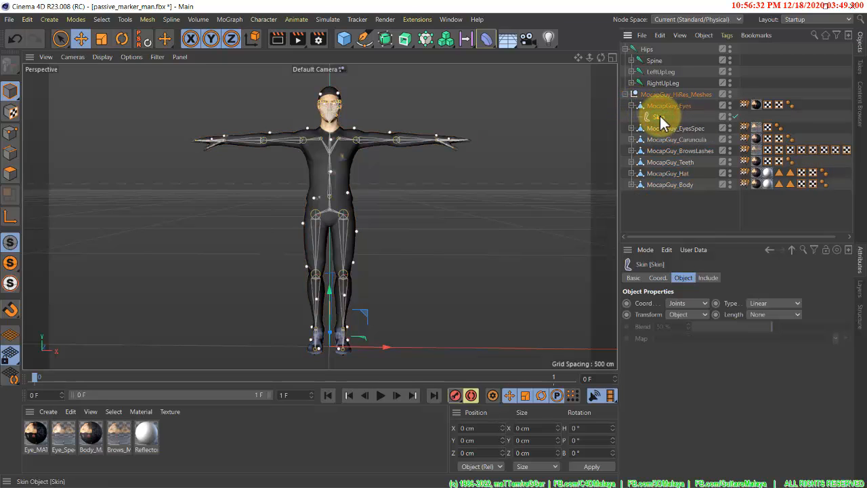
left_click(629, 95)
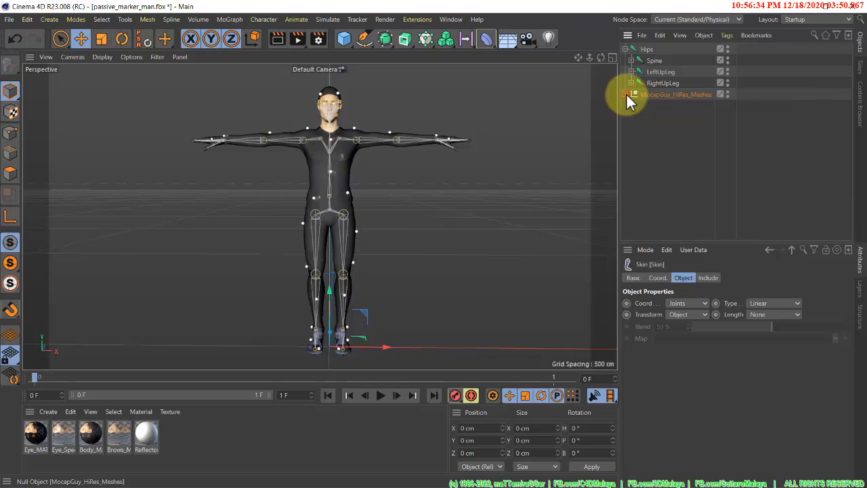
left_click(626, 48)
- Group Hips and MocapGuy_HiRes_Meshes under a null named MAN
left_click_drag(670, 95, 646, 49)
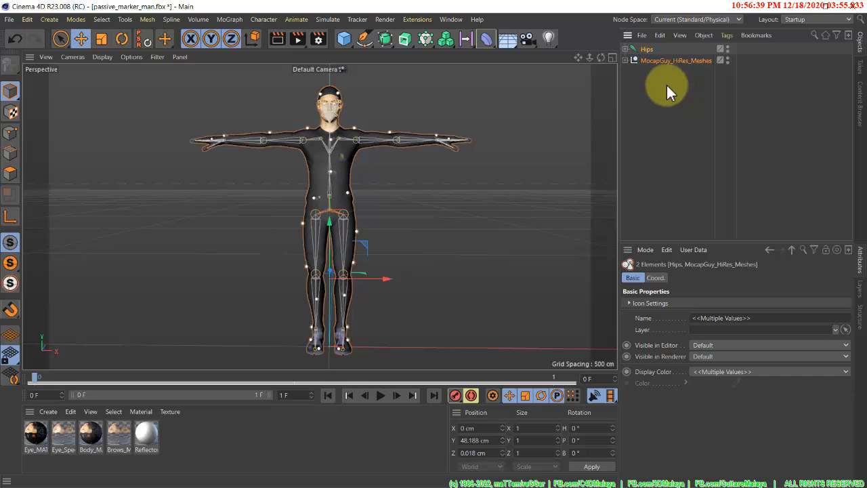
key("alt+g")
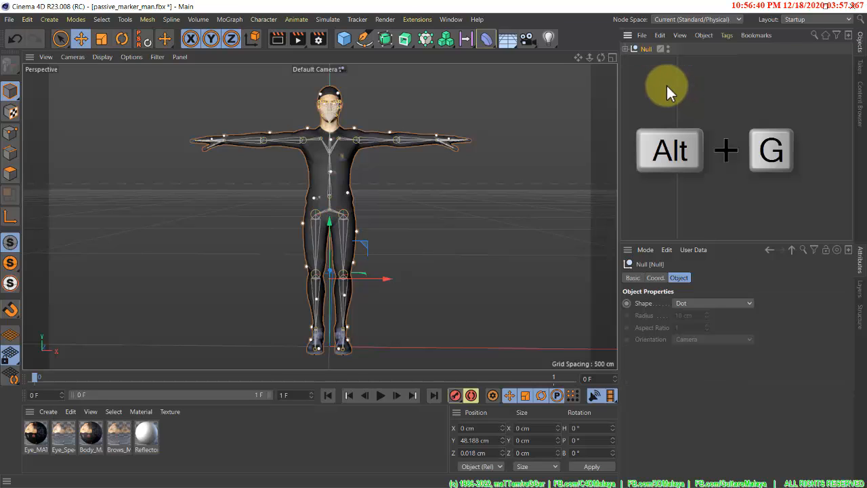
double_click(649, 49)
type("MA")
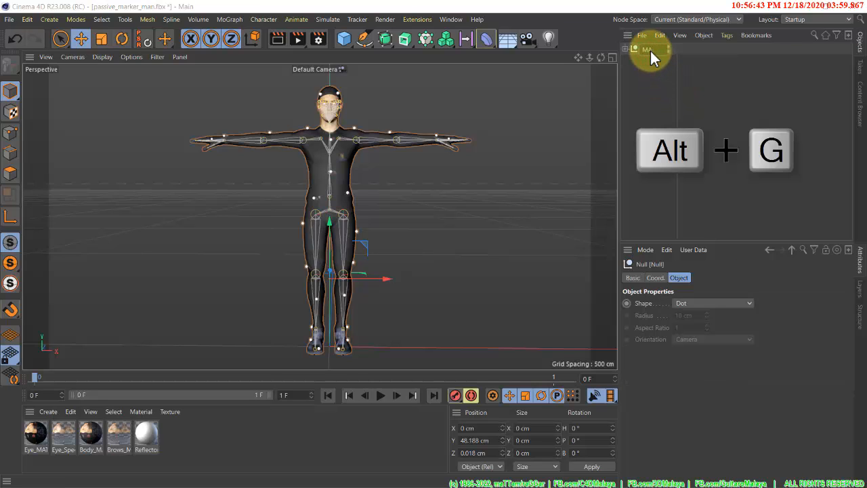
type("N")
key("Return")
left_click(649, 69)
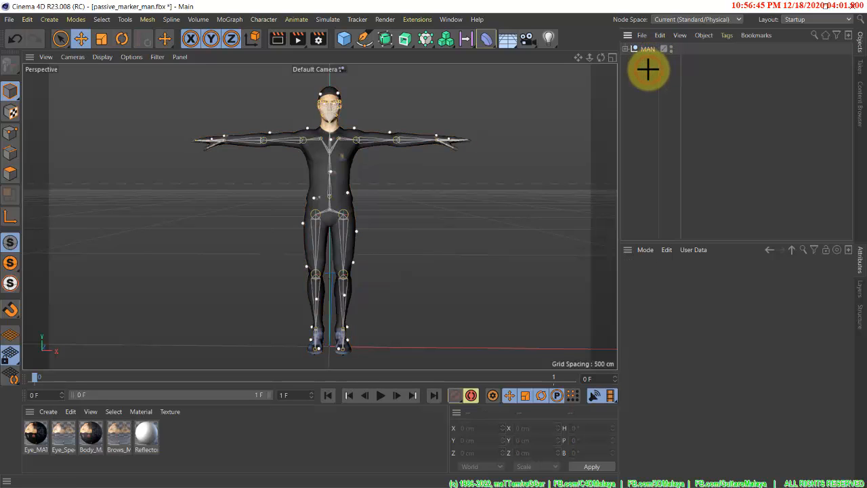
- Add a Character Definition rigging tag to the MAN null
left_click(648, 49)
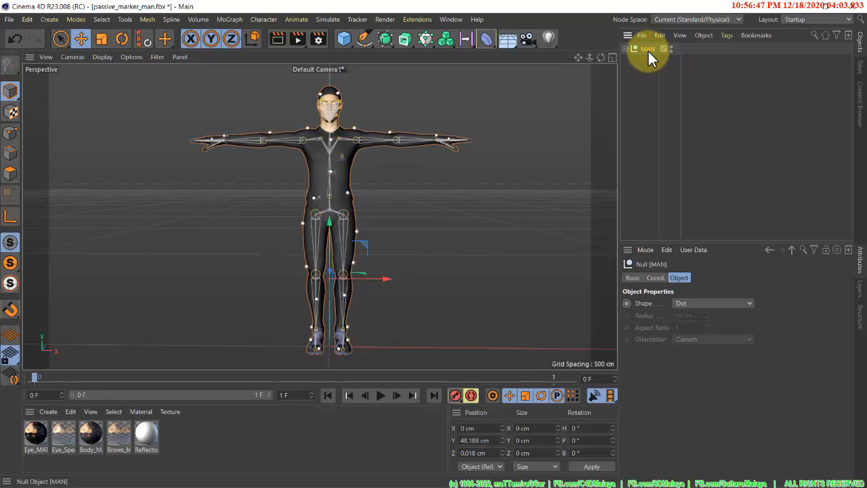
right_click(648, 50)
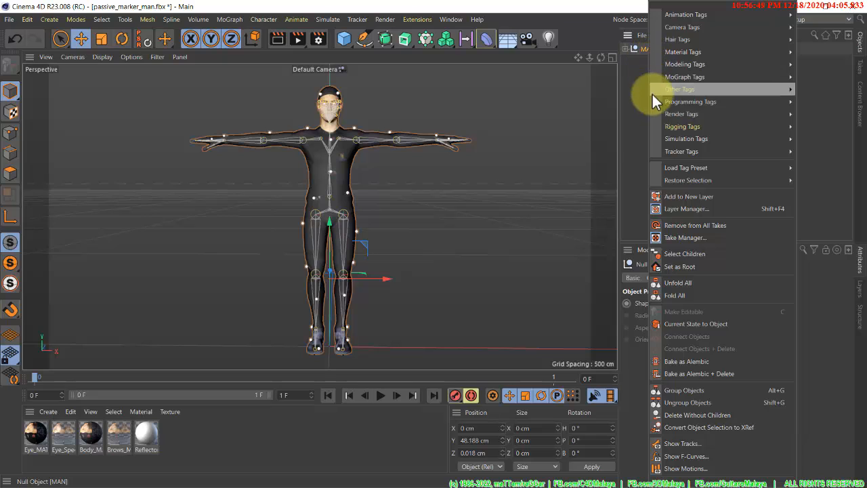
mouse_move(667, 129)
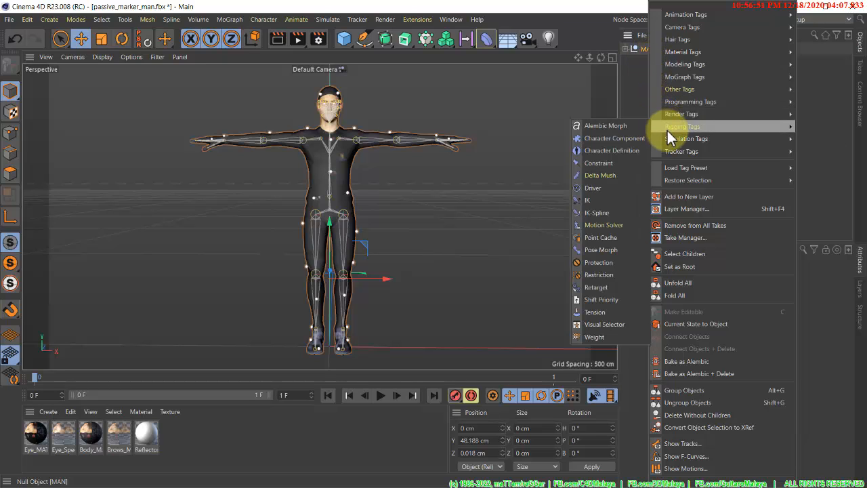
left_click(630, 150)
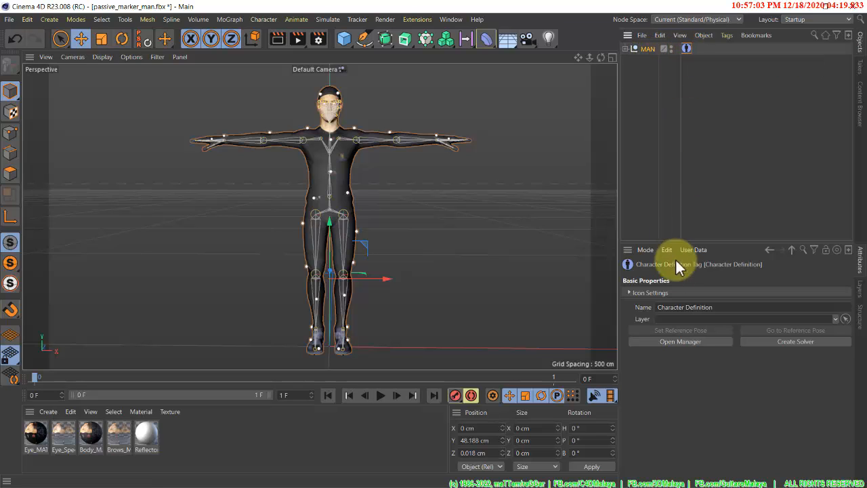
- Extract the skeleton of MAN in the Character Definition manager and close the manager
left_click(672, 342)
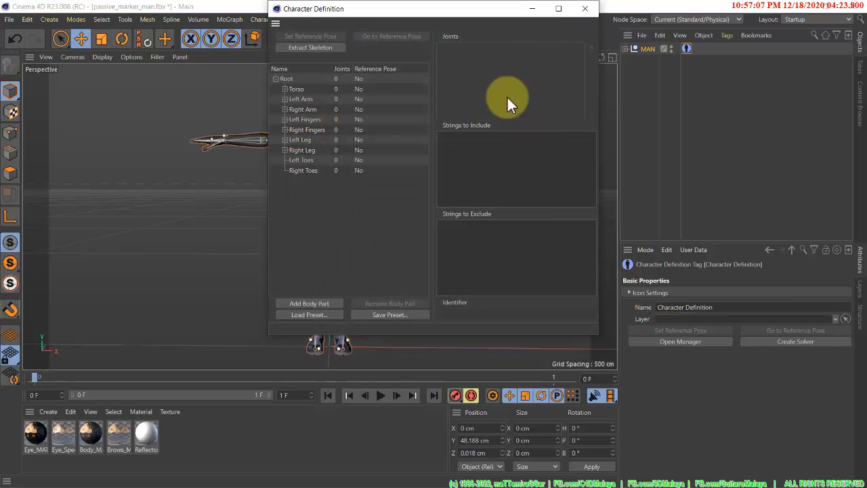
left_click_drag(404, 15, 405, 65)
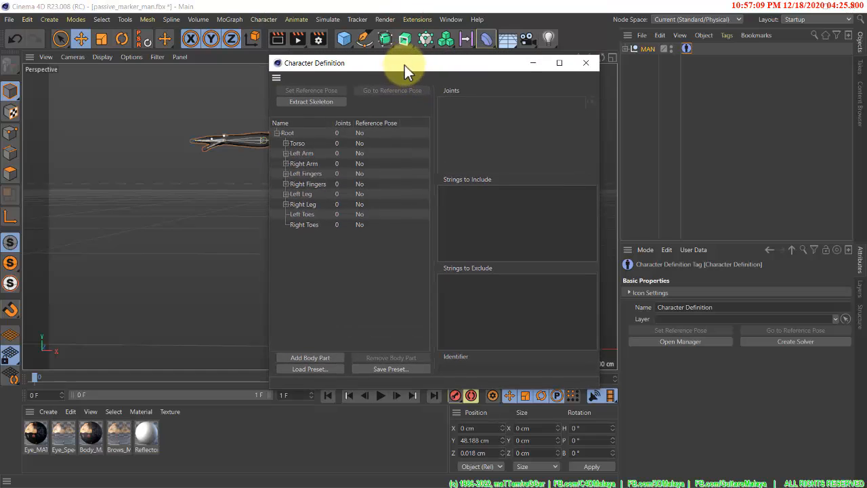
left_click(339, 101)
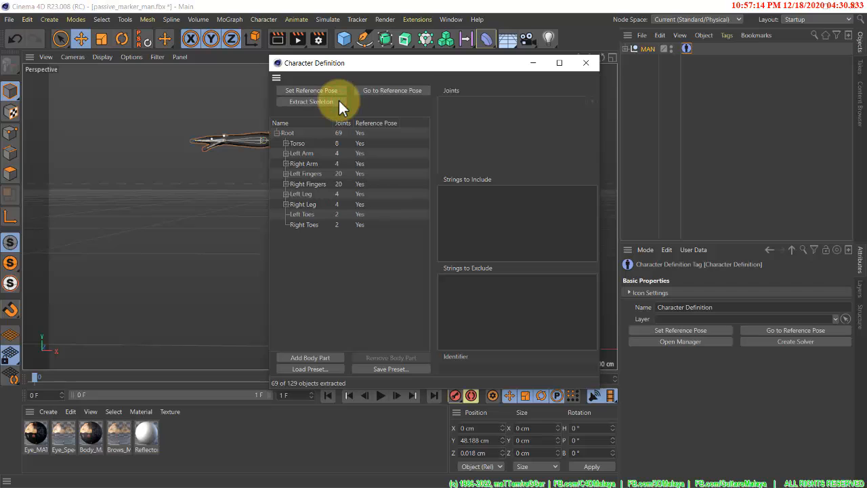
left_click(587, 63)
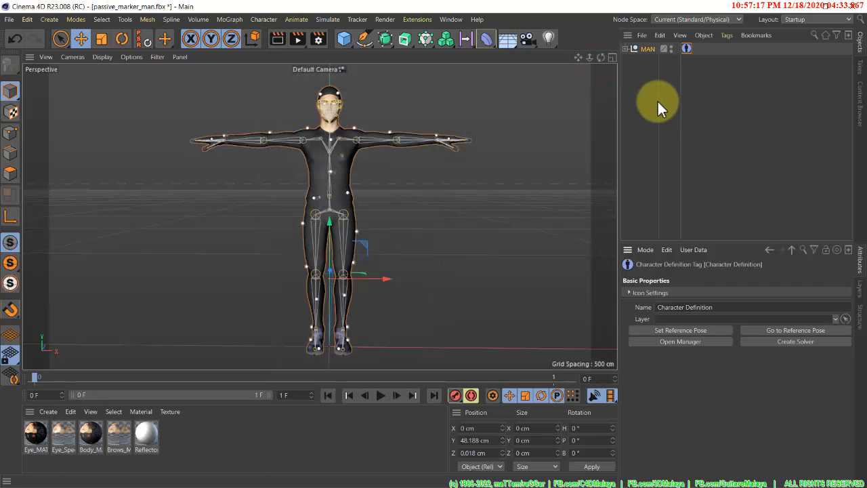
- Open the Content Browser and show the Motion Capture - 60fps folder within Motion Capture
left_click(451, 19)
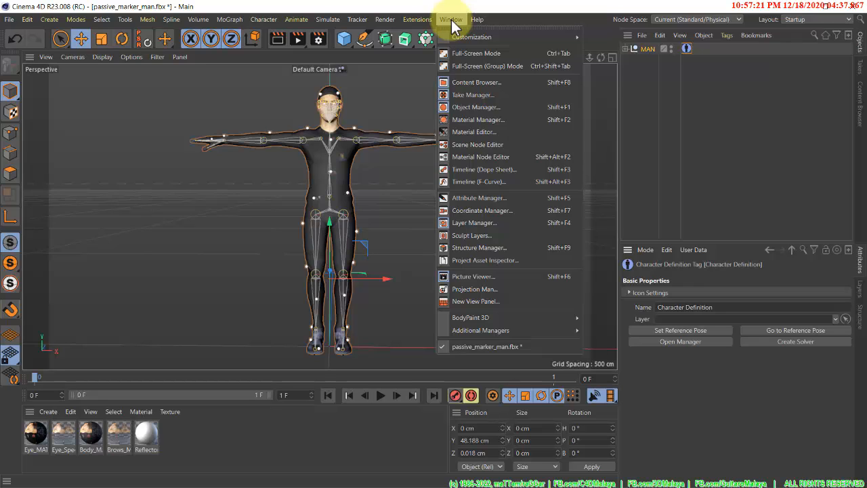
left_click(509, 82)
left_click_drag(548, 82, 522, 91)
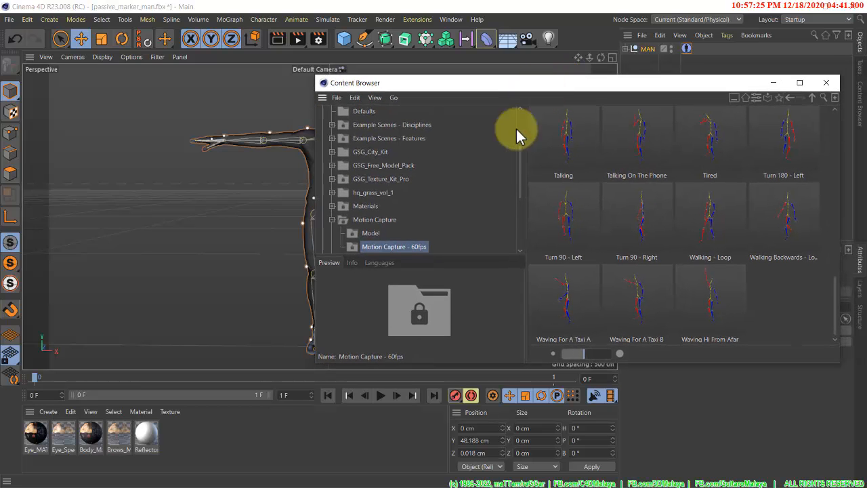
left_click(388, 220)
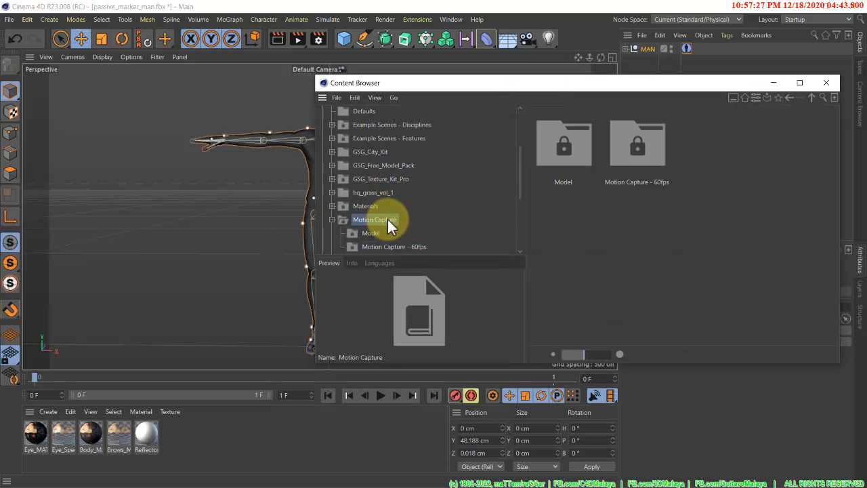
scroll(390, 226, "down", 3)
left_click(385, 174)
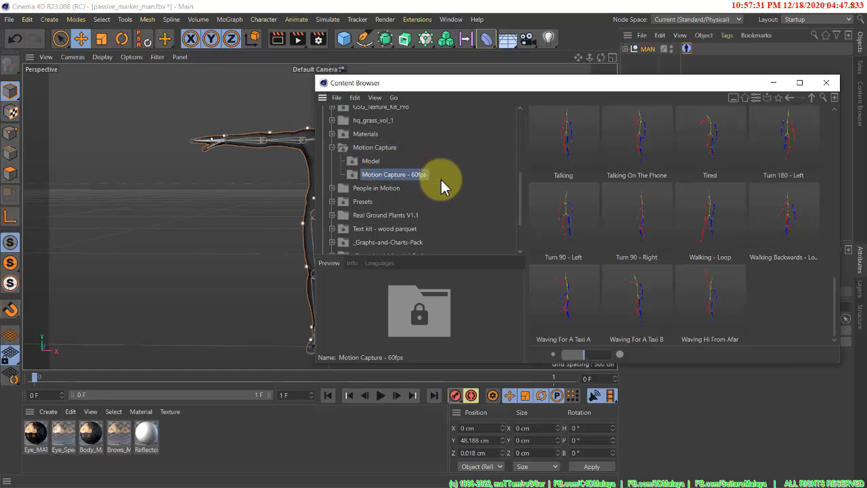
- Load the Waving Hi From Afar motion capture preset and link it as source character of a new solver for MAN's Character Definition tag
double_click(717, 277)
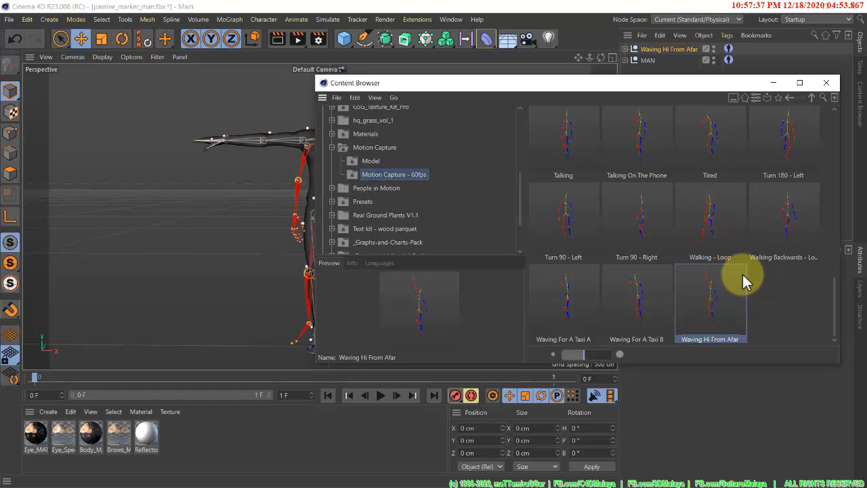
left_click(828, 82)
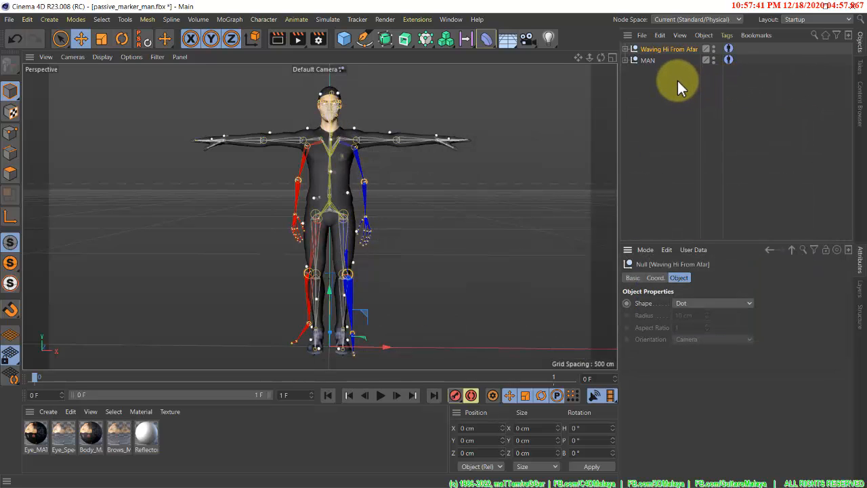
left_click(731, 59)
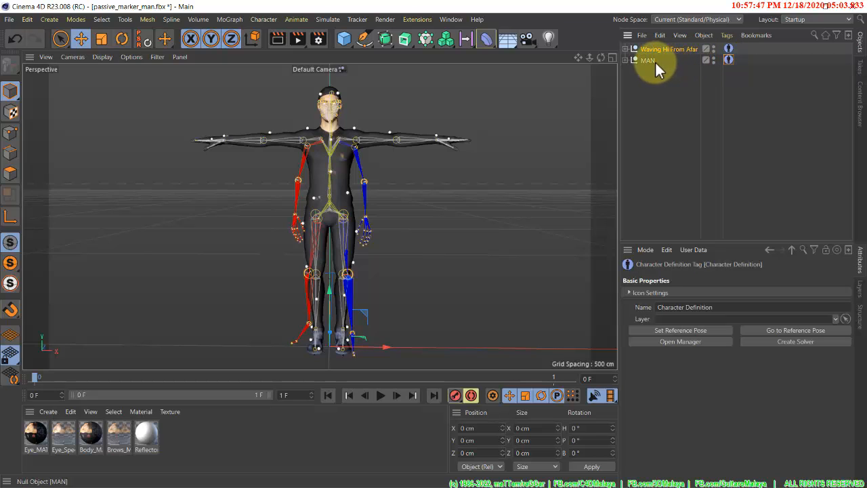
left_click(759, 345)
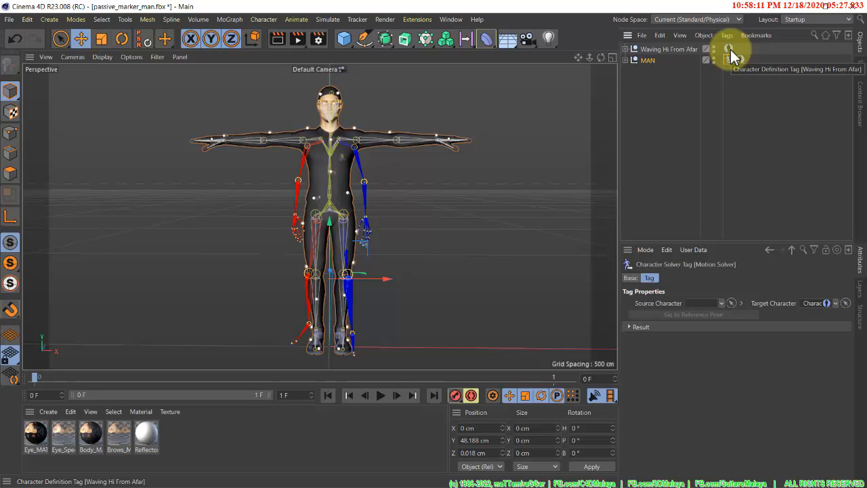
left_click_drag(731, 50, 697, 306)
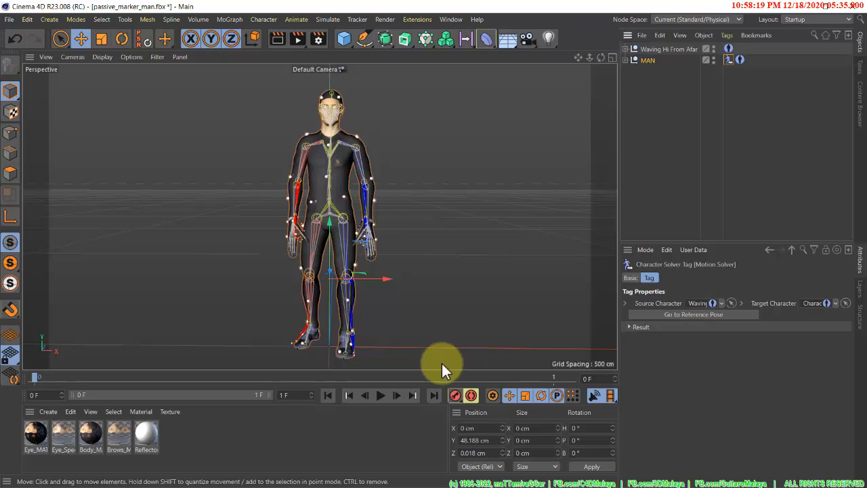
- Extend the timeline's end to frame 100 and play the waving animation on MAN
left_click(379, 396)
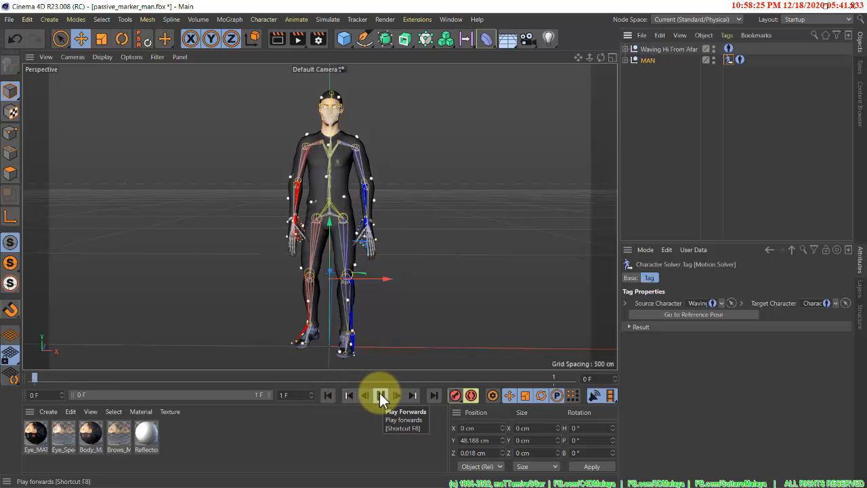
left_click(380, 395)
double_click(285, 395)
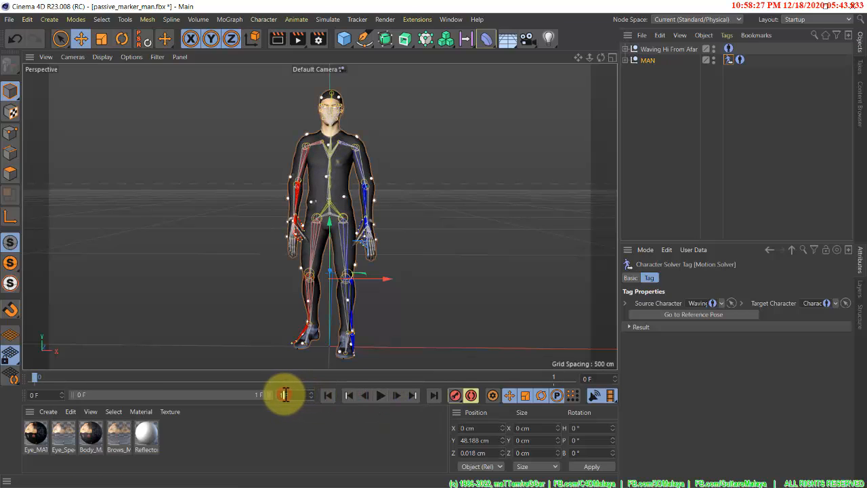
type("100")
key("Return")
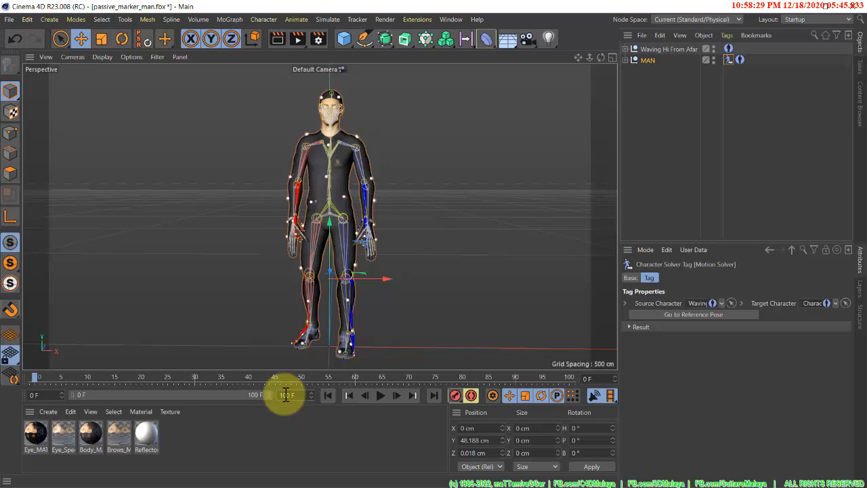
left_click(379, 395)
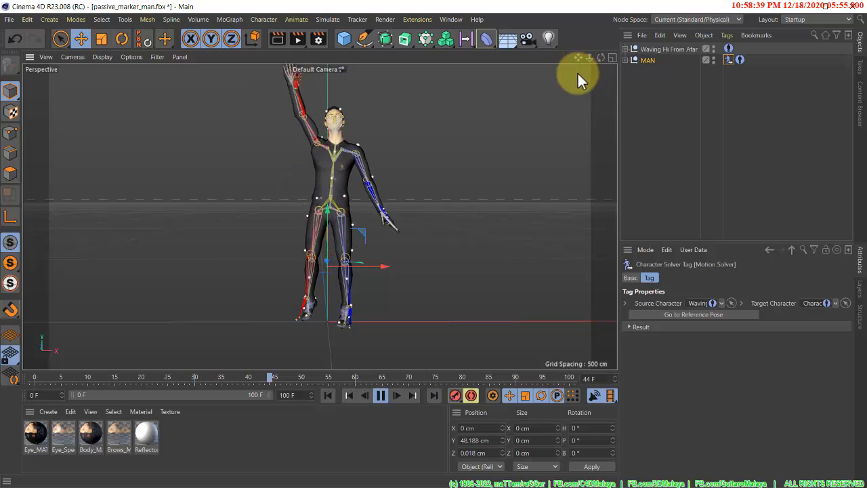
left_click_drag(580, 59, 432, 261)
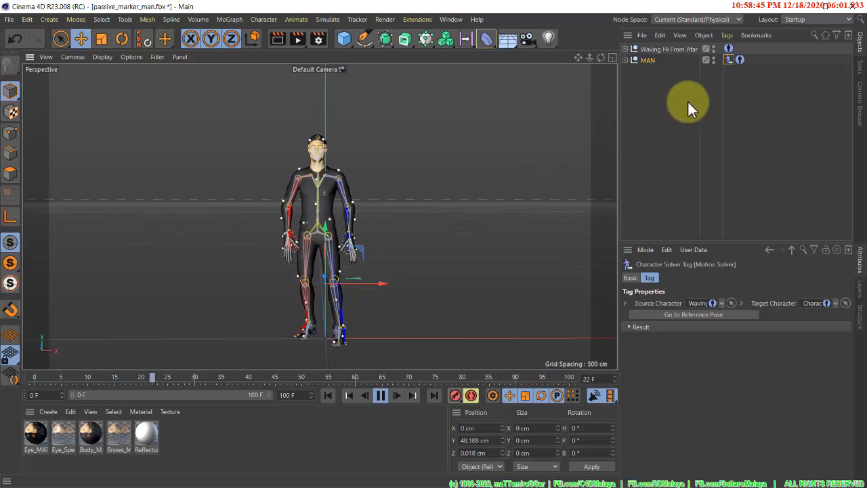
left_click(452, 20)
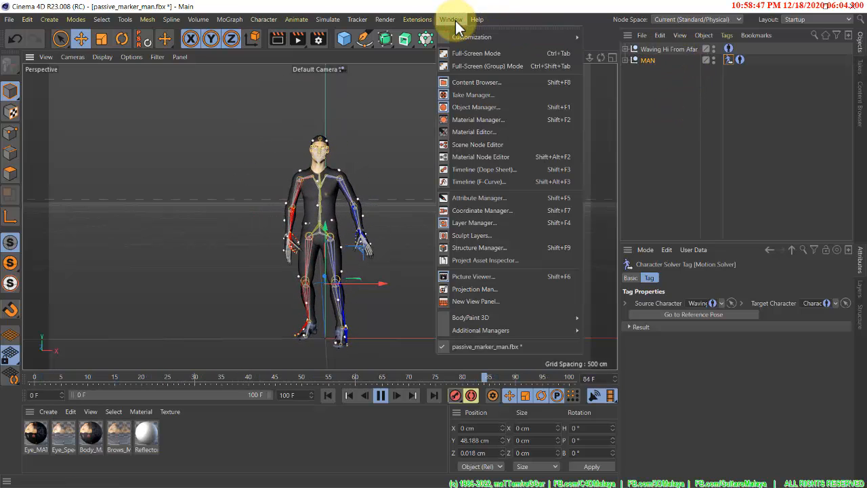
left_click(503, 82)
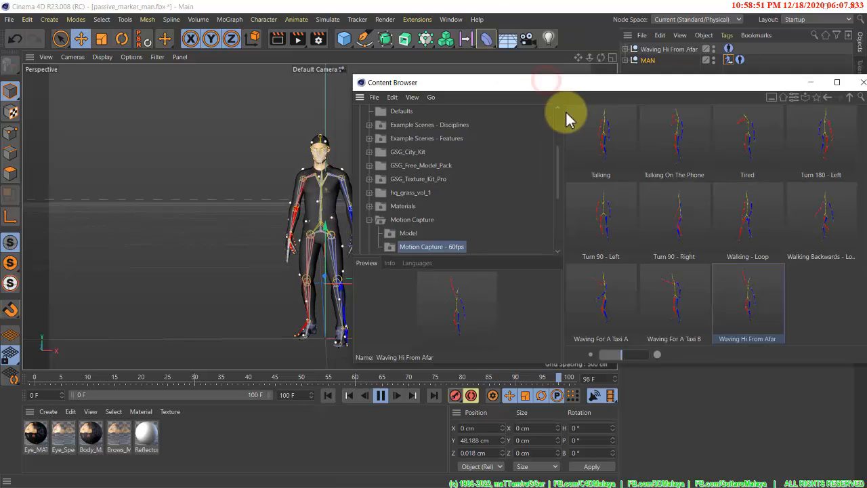
left_click_drag(566, 111, 565, 120)
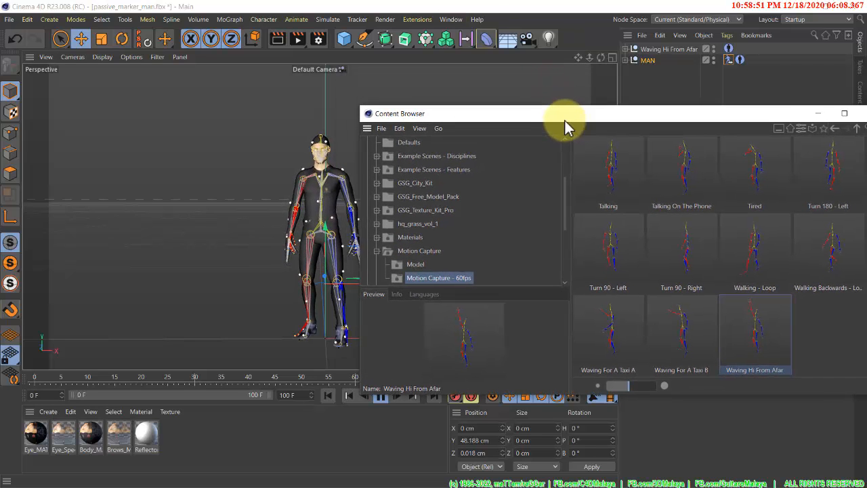
left_click(859, 114)
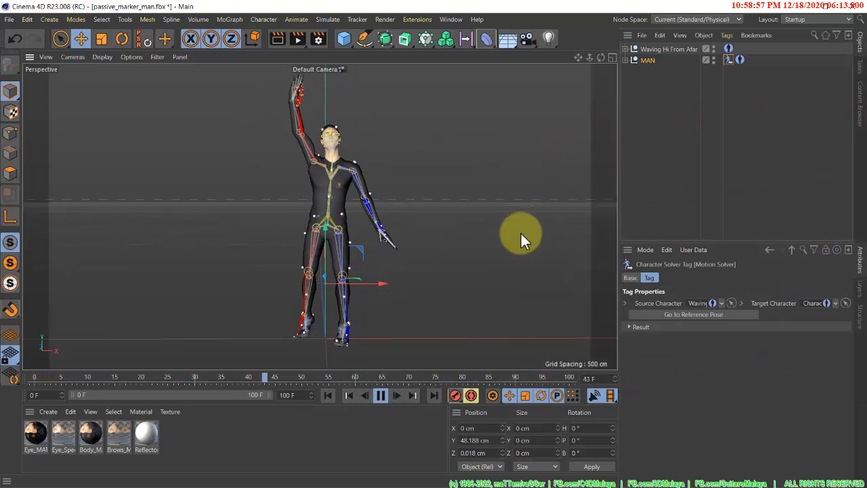
- Stop playback and open shae.fbx from the _NEW_DLOAD_C_17-12-2020 folder with the current FBX import settings
left_click(382, 394)
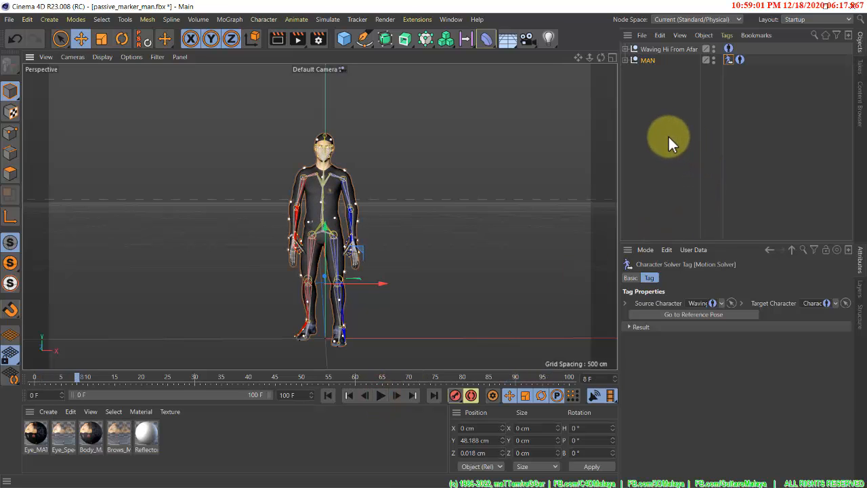
key("alt+Tab")
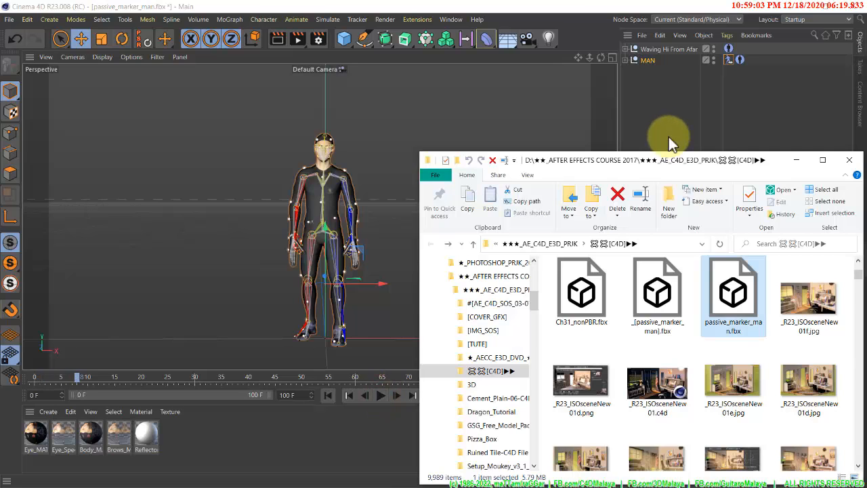
key("alt+Tab")
key("alt+Tab")
key("alt+Tab")
key("alt+Tab")
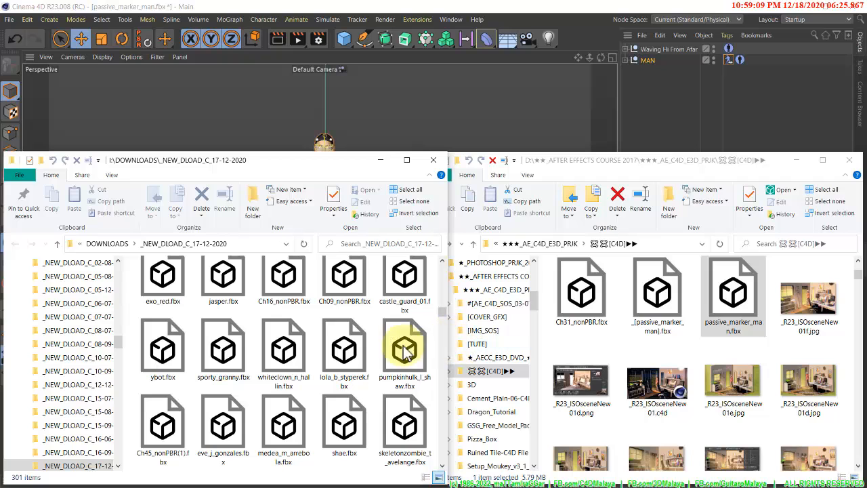
left_click_drag(347, 418, 654, 105)
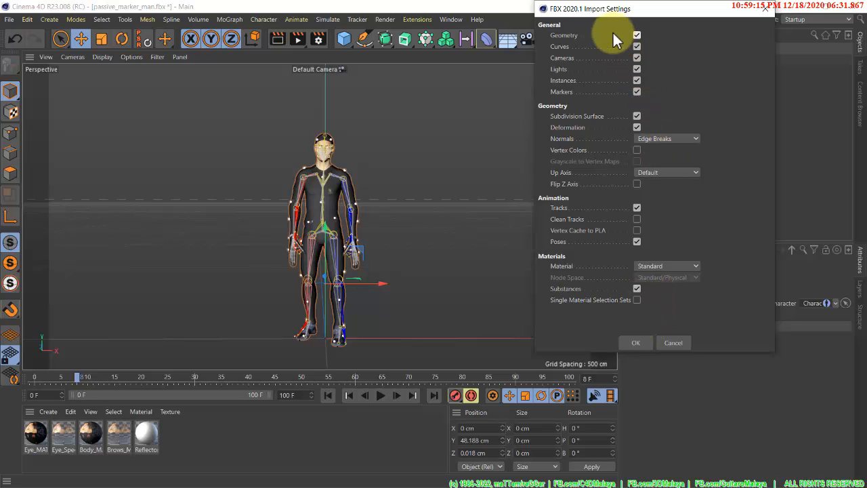
left_click_drag(608, 14, 606, 53)
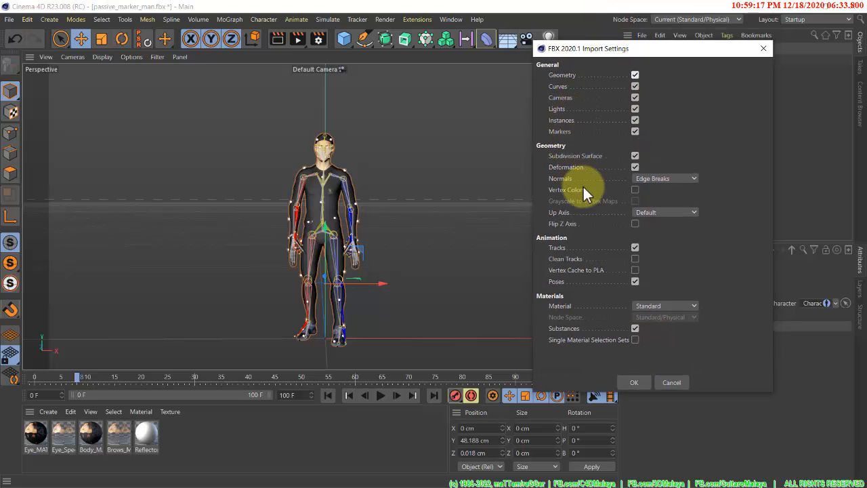
left_click(631, 383)
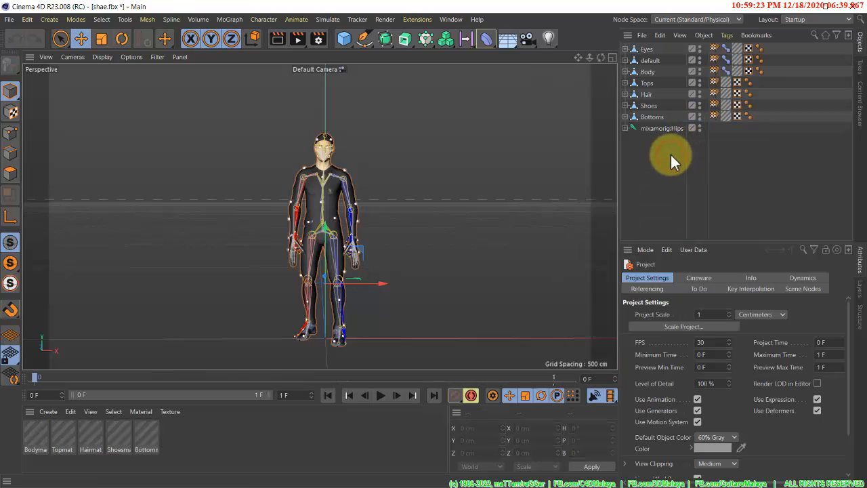
- Group all imported meshes and mixamorig:Hips of the female character under a null named WOMAN
left_click_drag(671, 154, 638, 48)
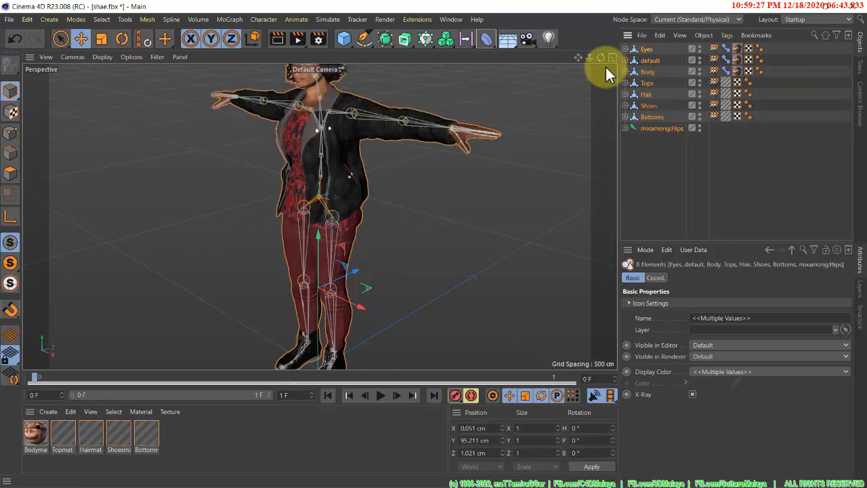
left_click_drag(590, 58, 433, 258)
right_click_drag(432, 272, 556, 123, "alt")
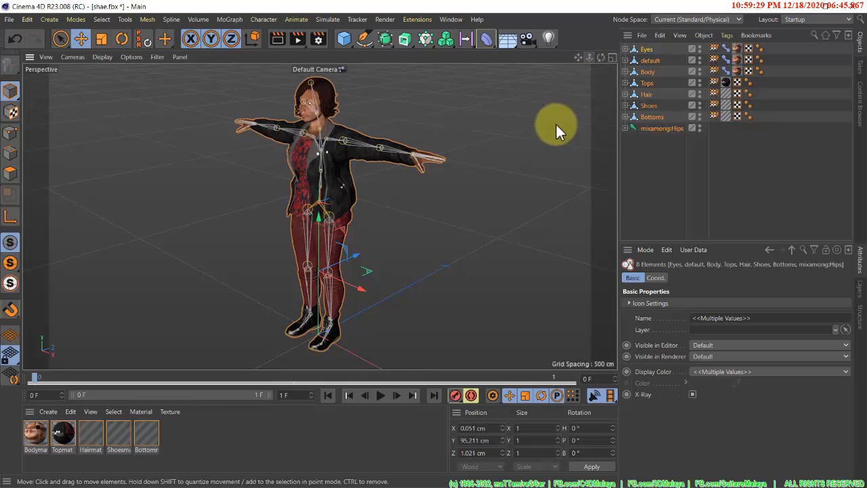
left_click_drag(555, 122, 586, 115, "alt")
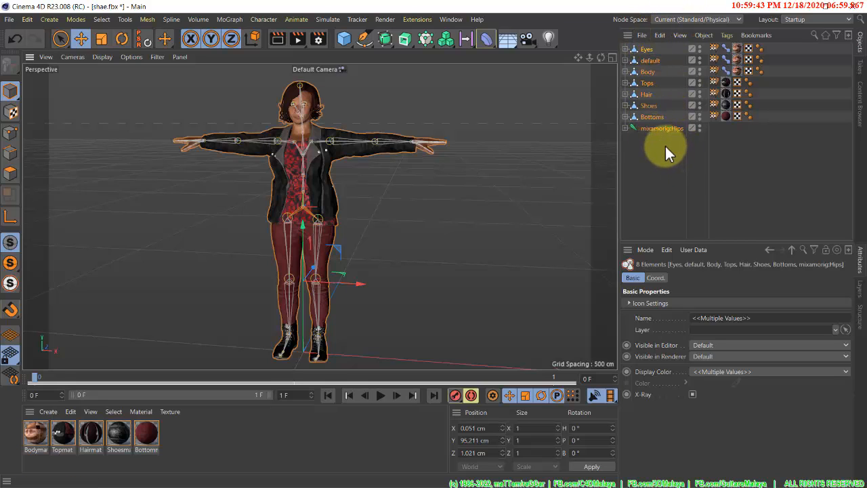
key("alt+g")
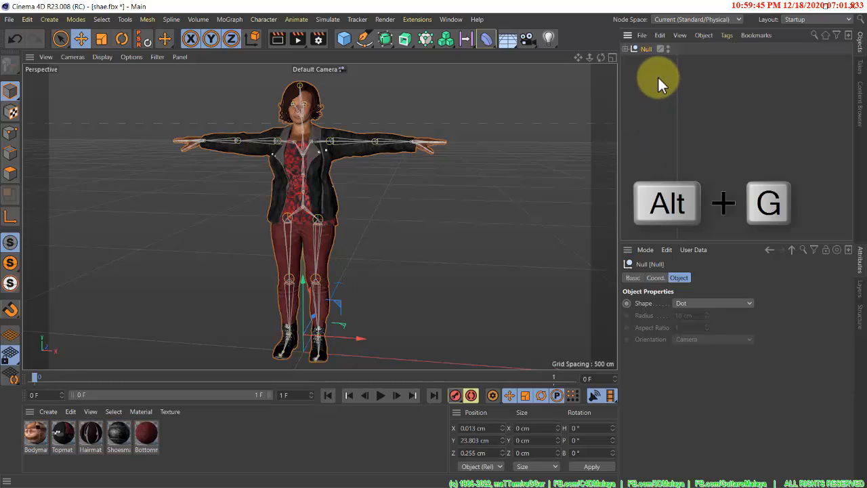
double_click(649, 49)
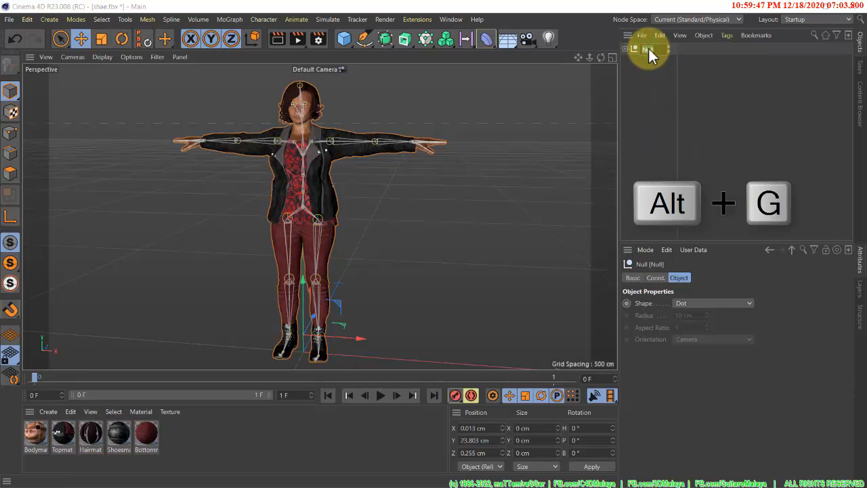
type("WOM")
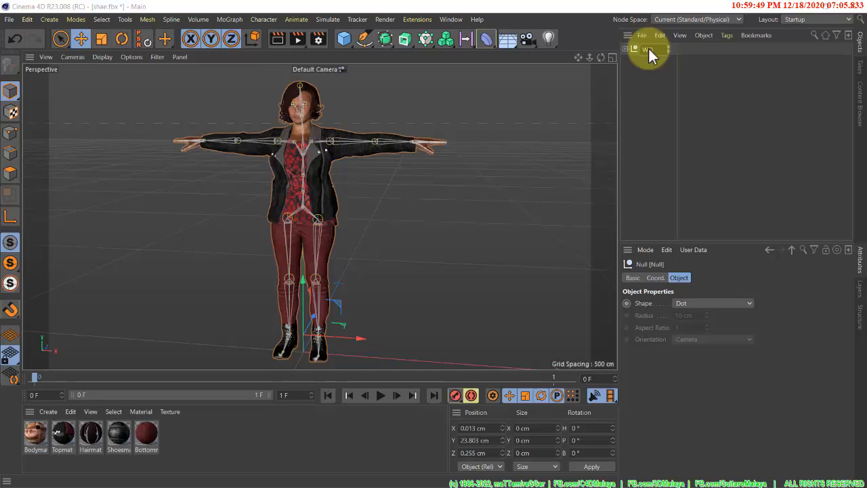
type("AN")
key("Return")
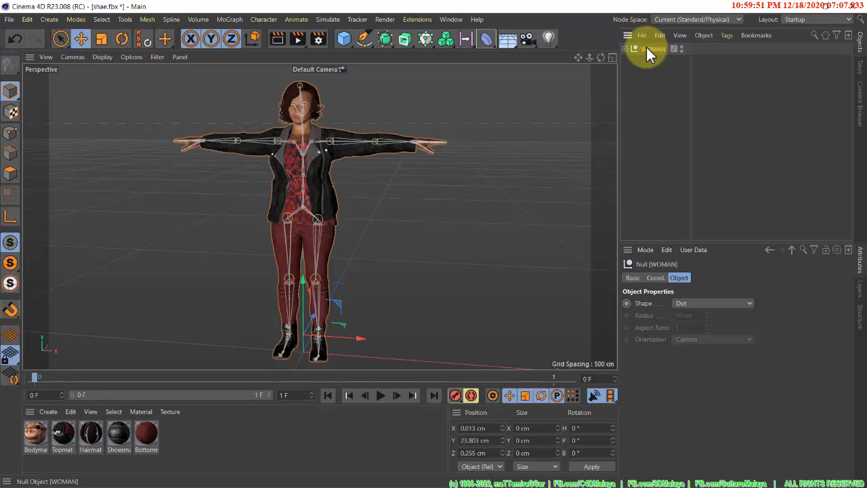
- Cut the WOMAN group out of the shae.fbx project and close that project
key("ctrl+x")
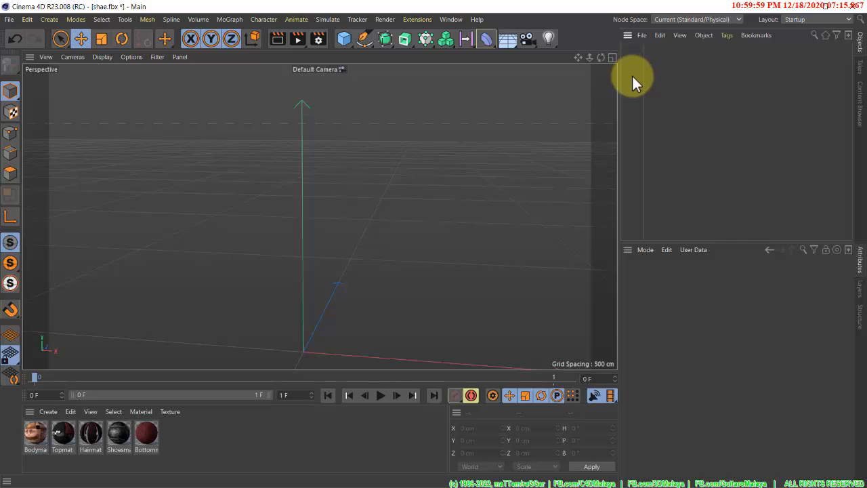
key("ctrl+w")
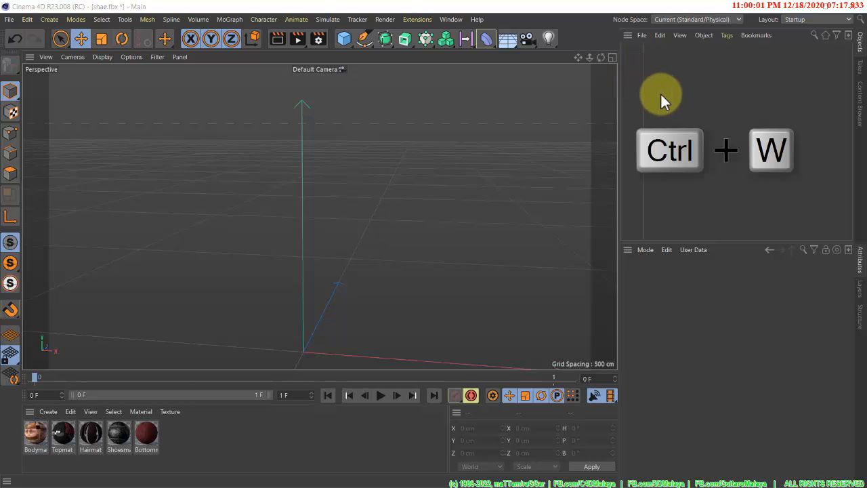
left_click(447, 296)
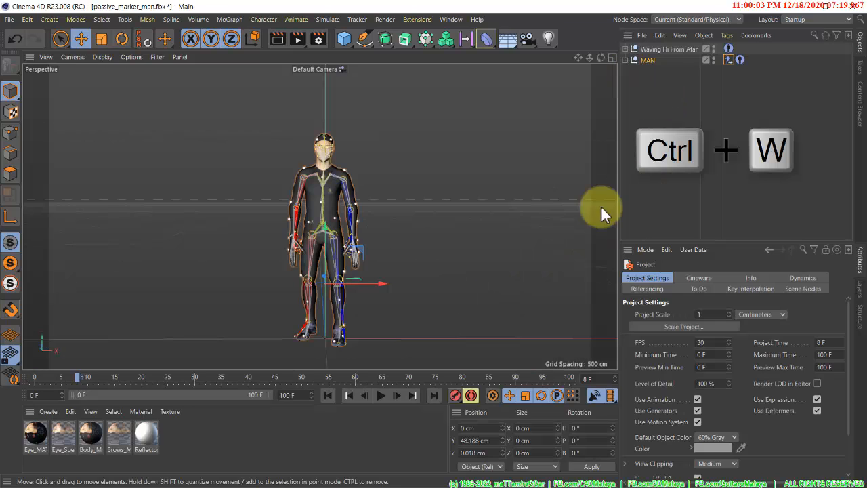
- Group Waving Hi From Afar and MAN under a null named CHAR.1
left_click(668, 128)
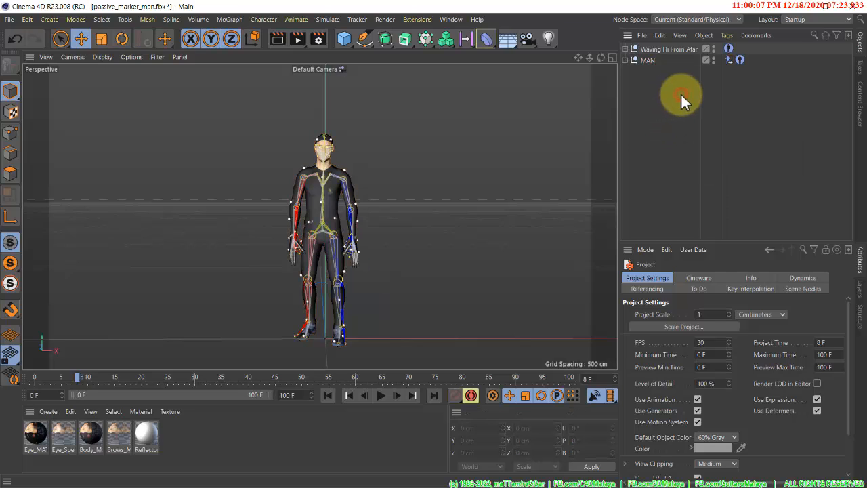
left_click_drag(681, 93, 642, 49)
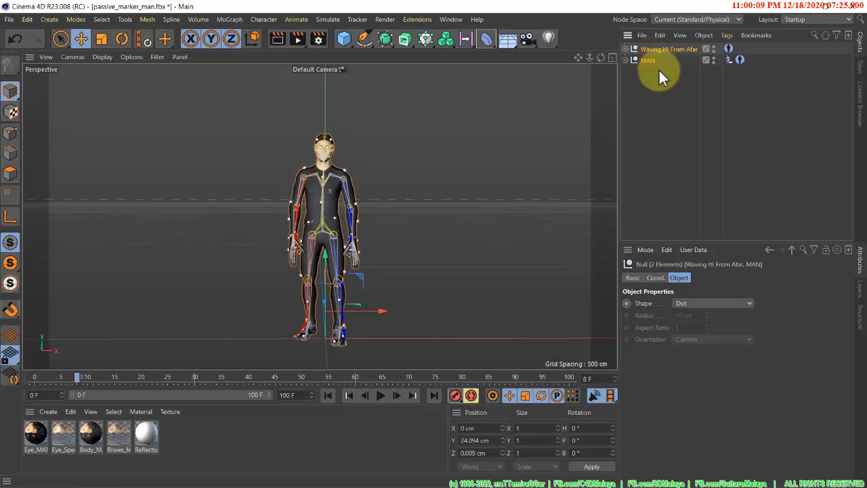
key("alt+g")
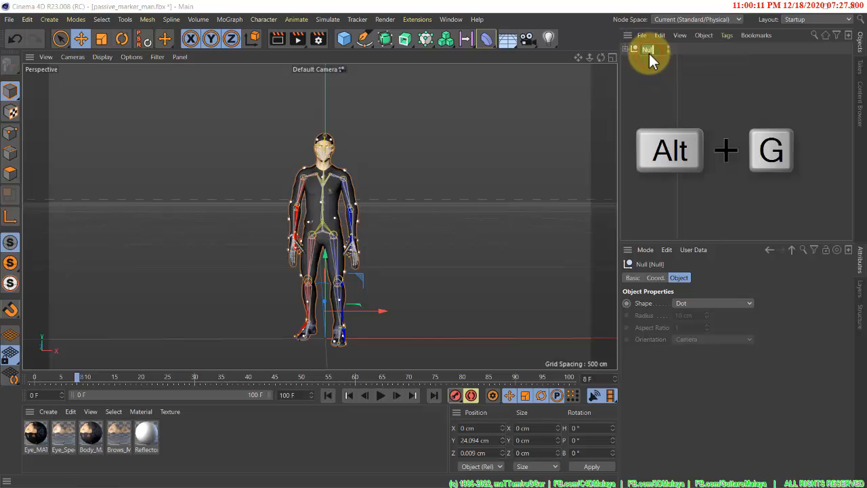
double_click(649, 51)
type("CHAR.1")
key("Return")
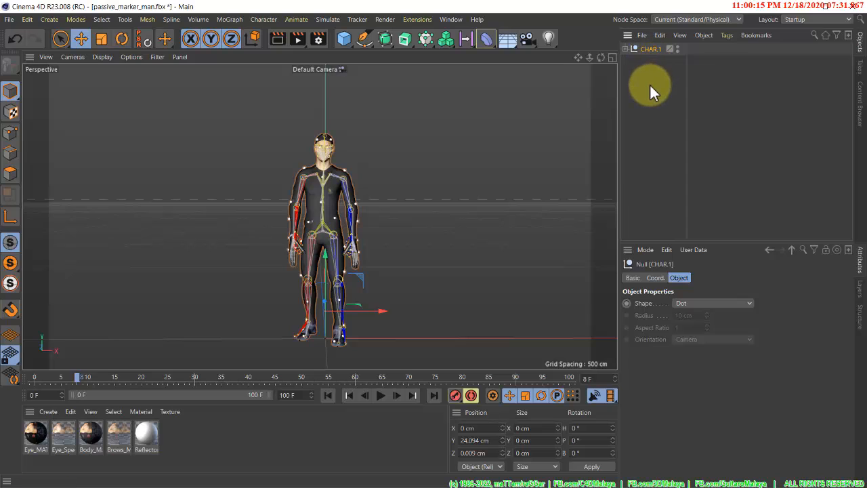
- Paste the WOMAN group into the passive_marker_man.fbx project, outside the CHAR.1 group
left_click(650, 84)
key("ctrl+v")
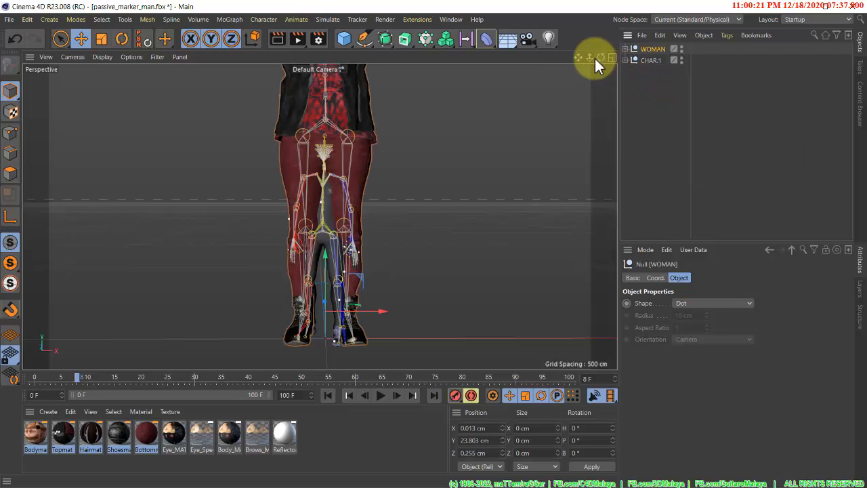
- Add a Character Definition tag to the WOMAN group and extract its skeleton in the Character Definition manager
left_click_drag(587, 59, 416, 254)
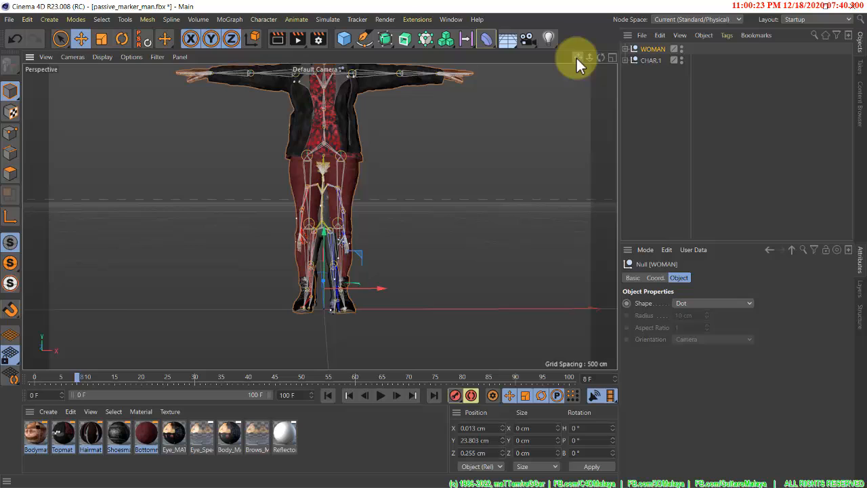
left_click_drag(576, 56, 430, 309)
left_click_drag(589, 58, 422, 248)
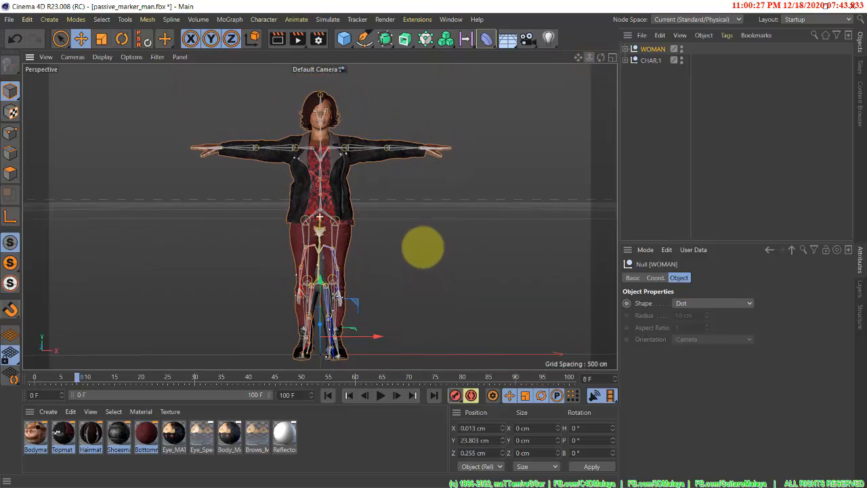
right_click(652, 50)
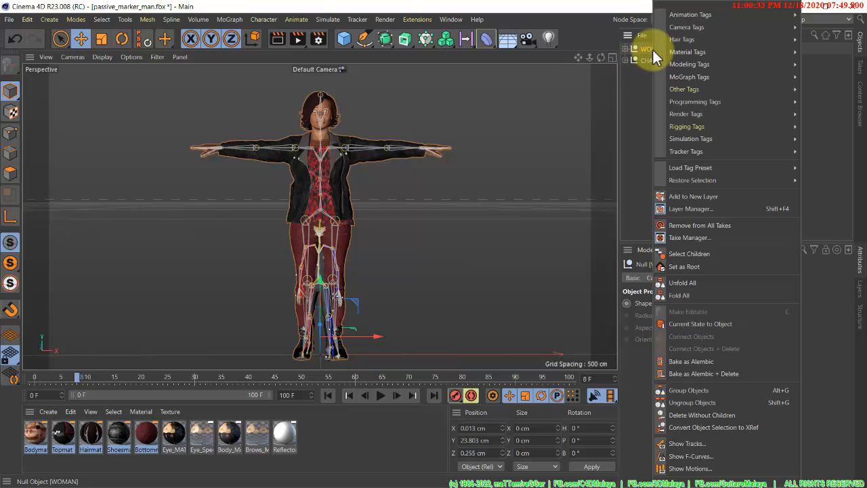
mouse_move(670, 127)
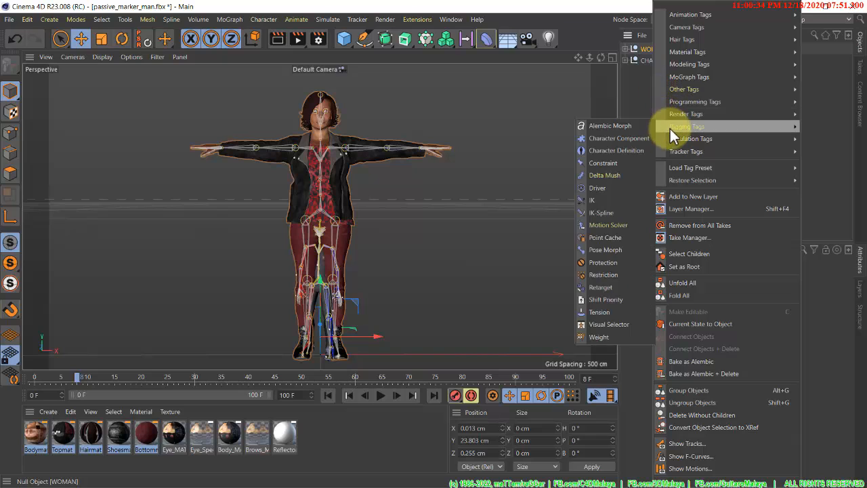
left_click(634, 151)
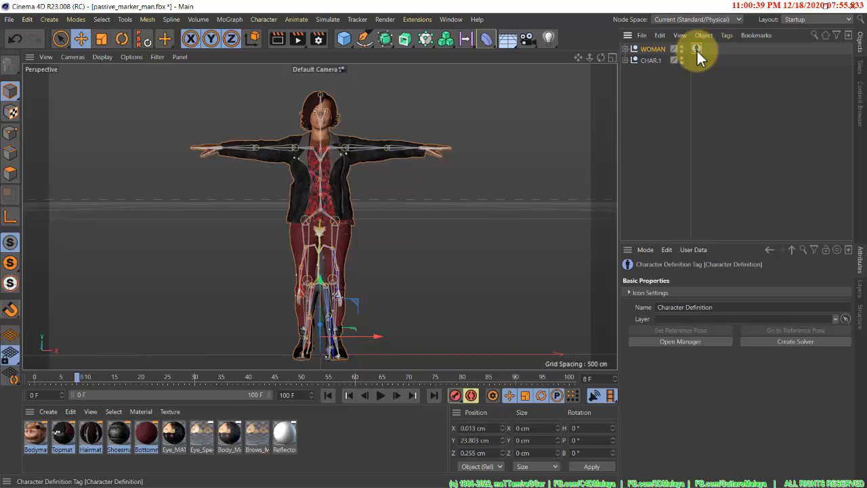
left_click(683, 340)
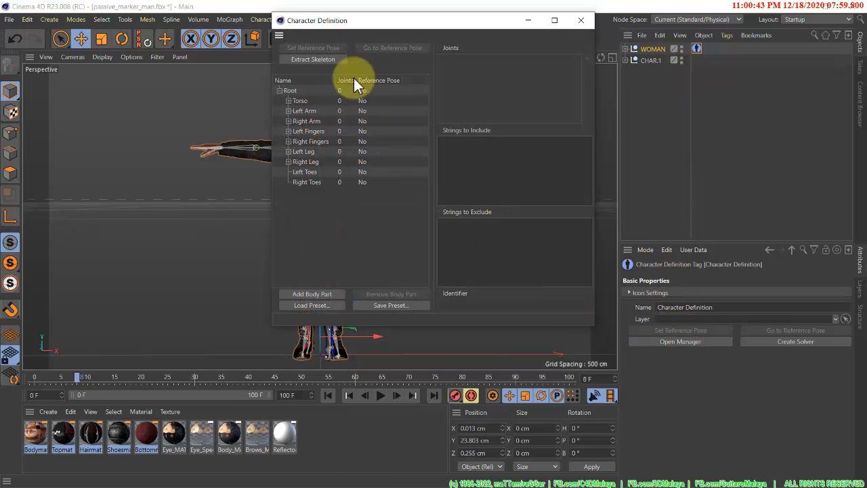
left_click(319, 59)
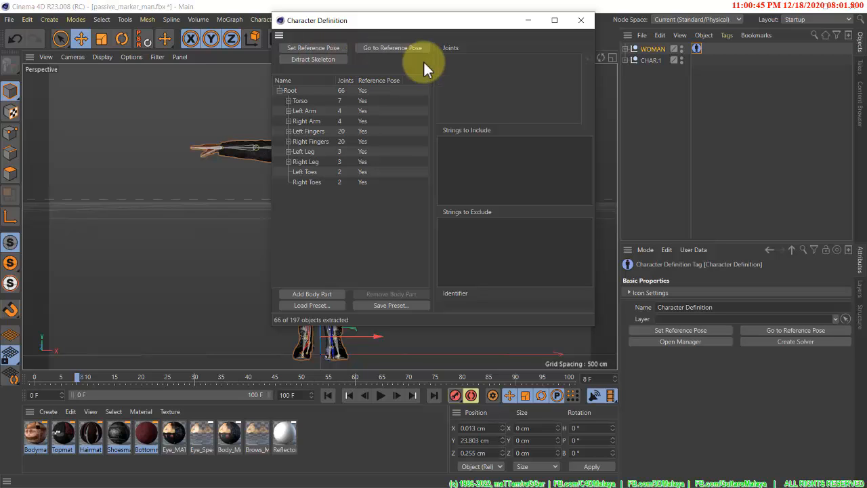
left_click(581, 21)
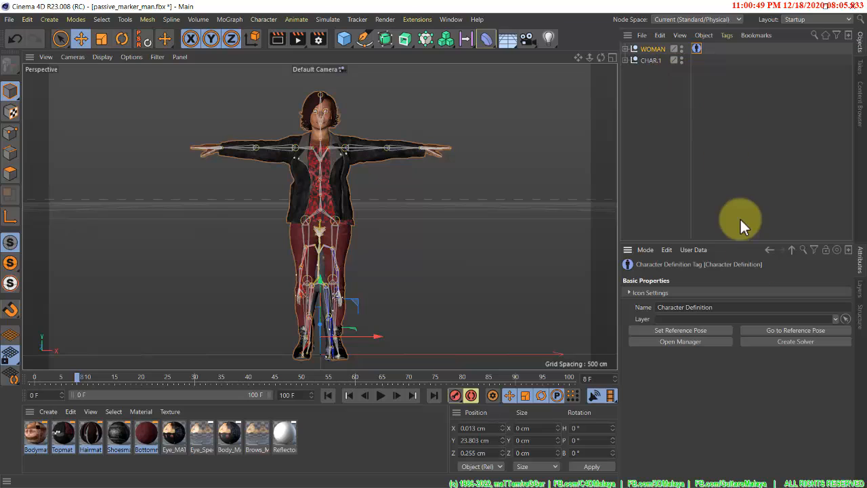
- Create a motion solver for WOMAN and set its source character to the Waving Hi From Afar Character Definition tag
left_click(779, 342)
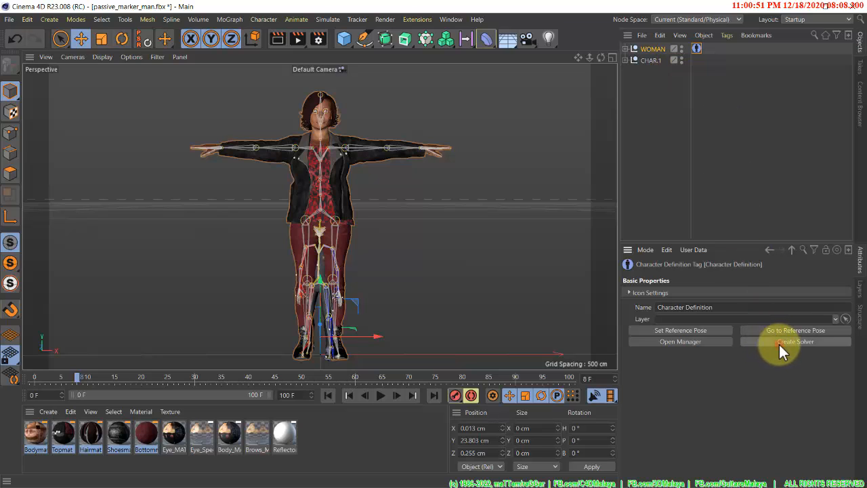
left_click(625, 60)
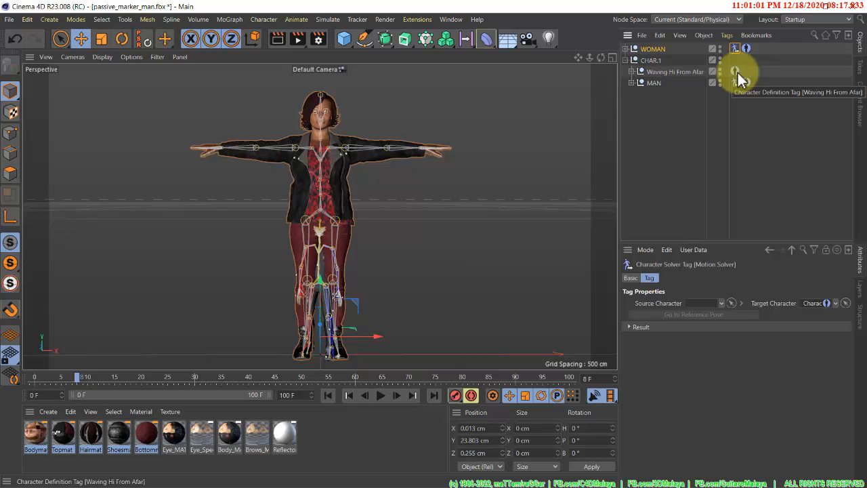
left_click_drag(738, 72, 697, 305)
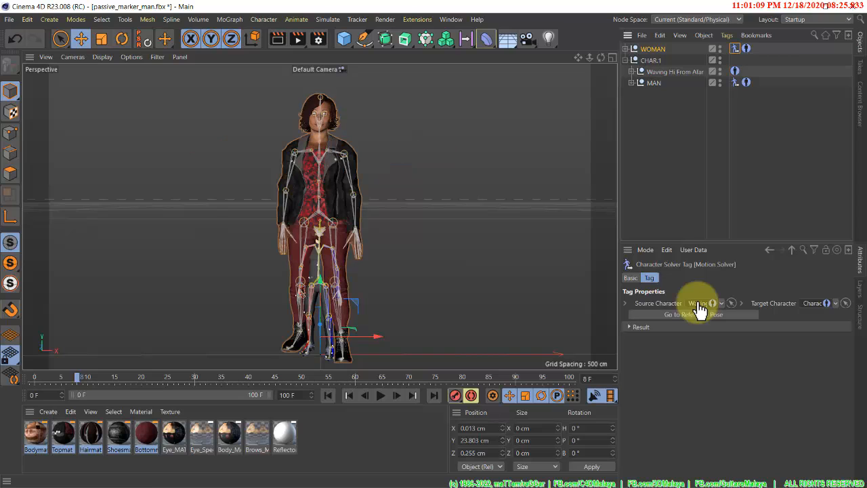
- Play the woman's retargeted waving animation from the first frame, stop it and return to frame 0
left_click(329, 395)
left_click(381, 396)
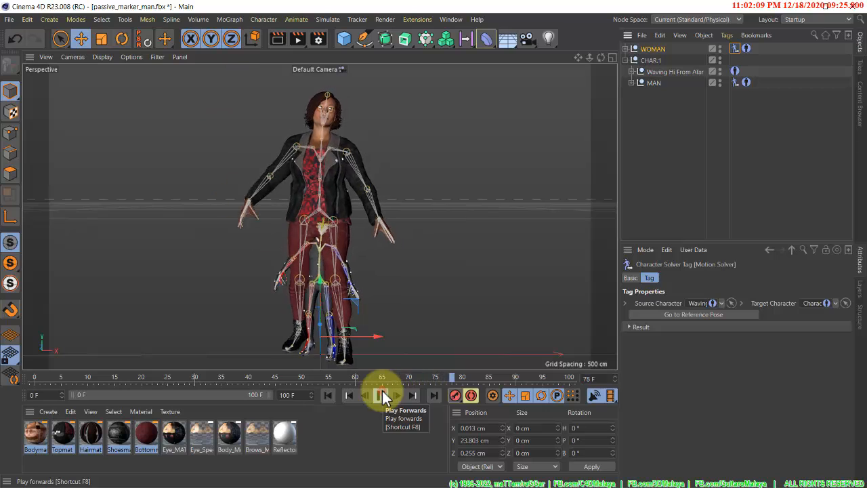
left_click(382, 396)
left_click(329, 395)
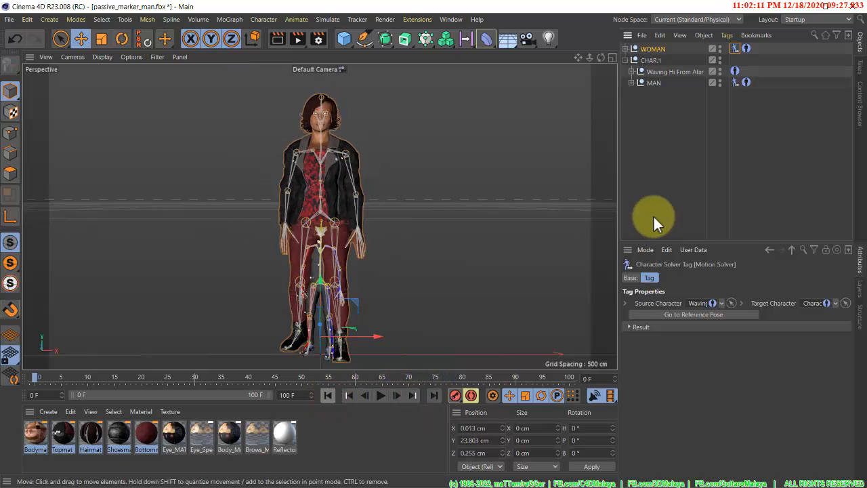
- Open exo_red.fbx from the _NEW_DLOAD_C_17-12-2020 folder as its own project with the default FBX import settings
left_click(665, 162)
key("alt+Tab")
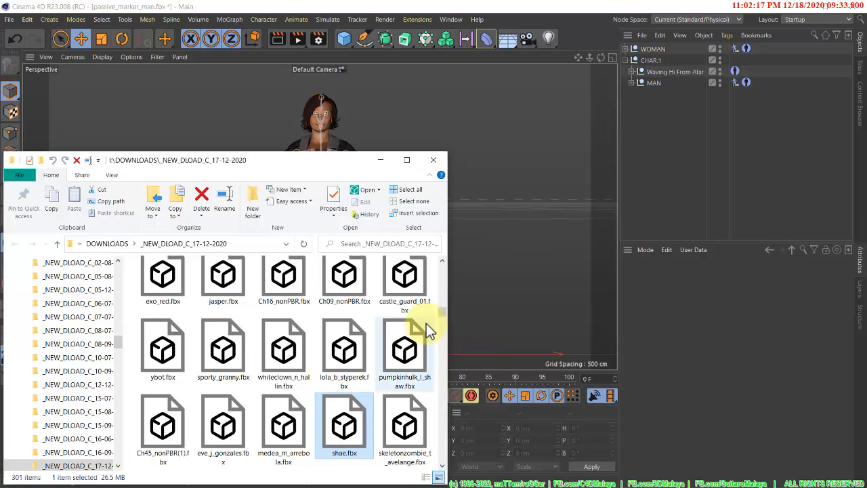
left_click(155, 281)
left_click_drag(154, 282, 663, 160)
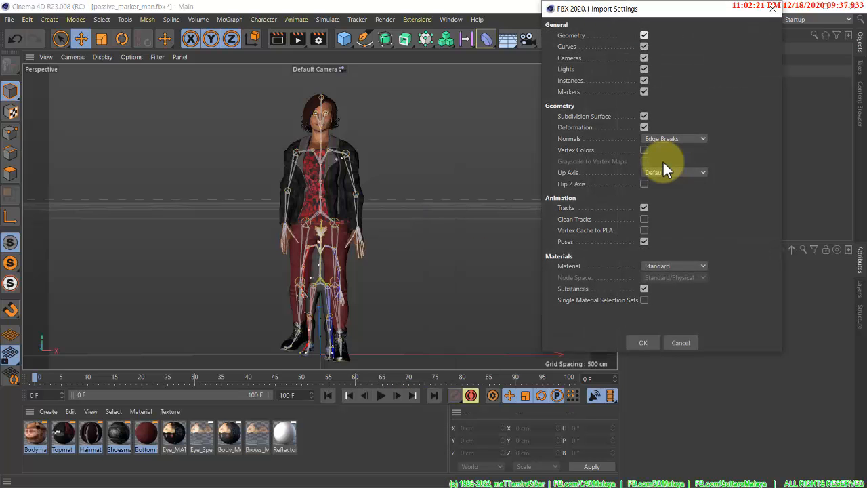
left_click_drag(614, 10, 584, 83)
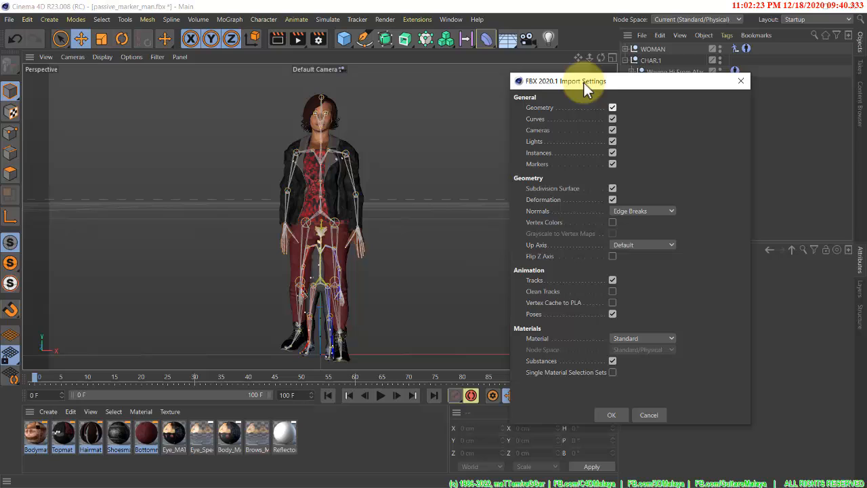
left_click(606, 411)
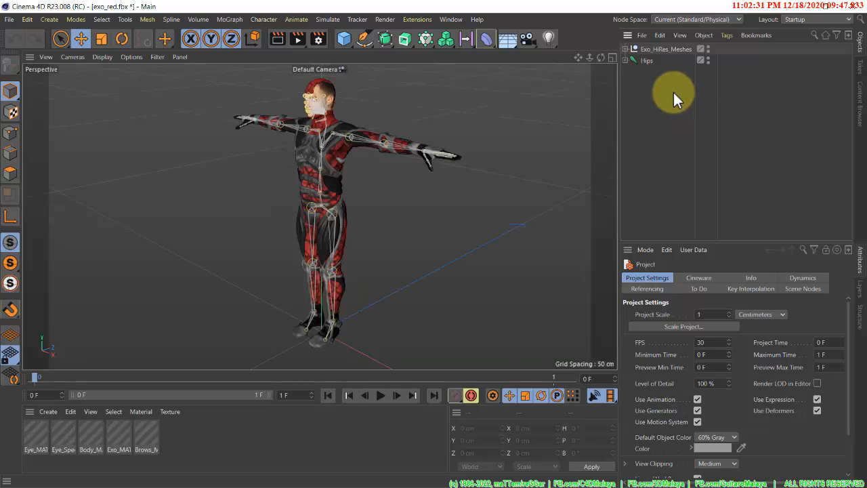
- Group Exo_HiRes_Meshes and Hips under a null named EXO
left_click_drag(674, 92, 641, 49)
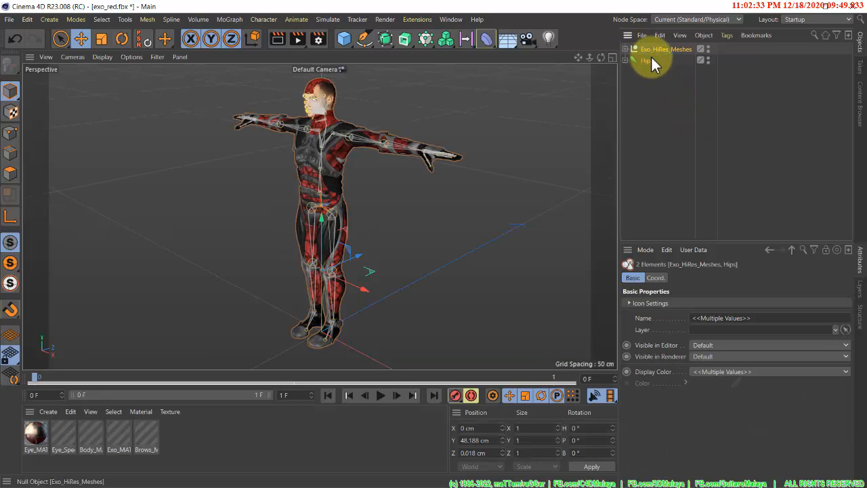
left_click_drag(489, 108, 513, 107, "alt")
key("alt+g")
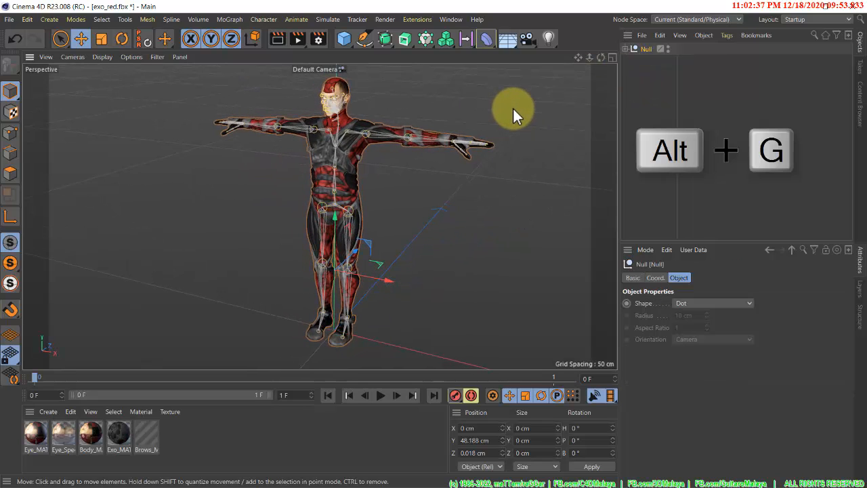
double_click(648, 49)
type("EXO")
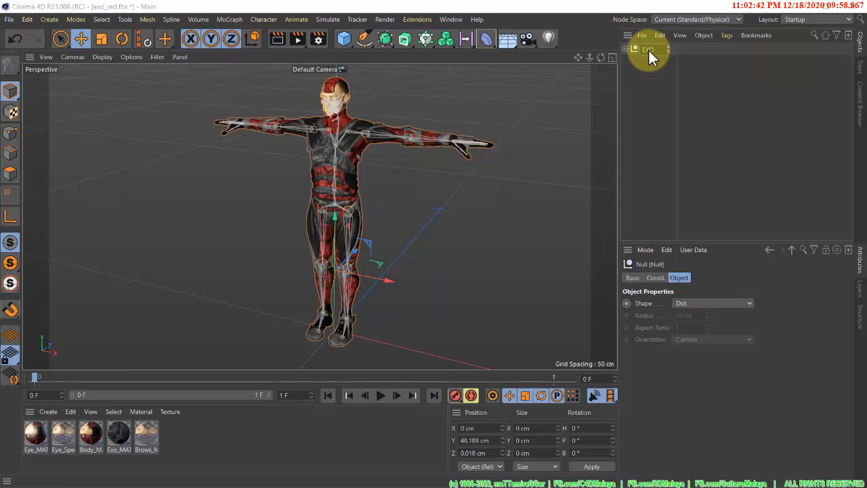
key("Return")
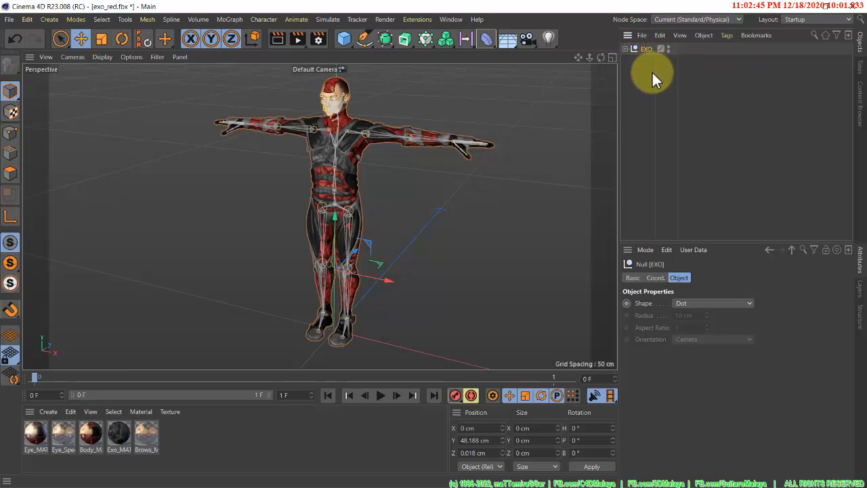
- Cut the EXO group out of the exo_red.fbx project and close that project without saving
key("ctrl+x")
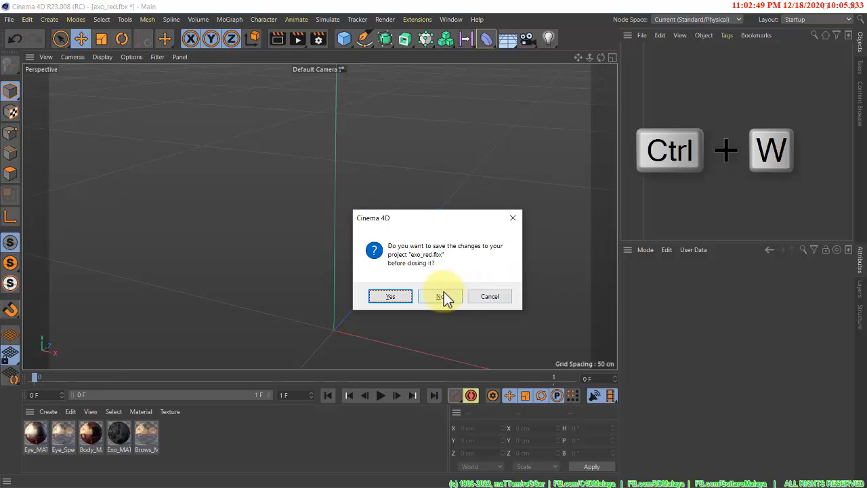
left_click(445, 294)
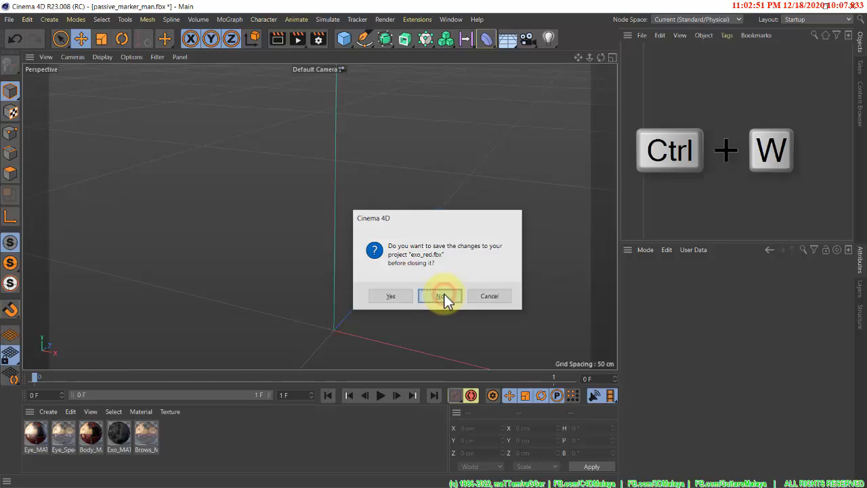
left_click(445, 294)
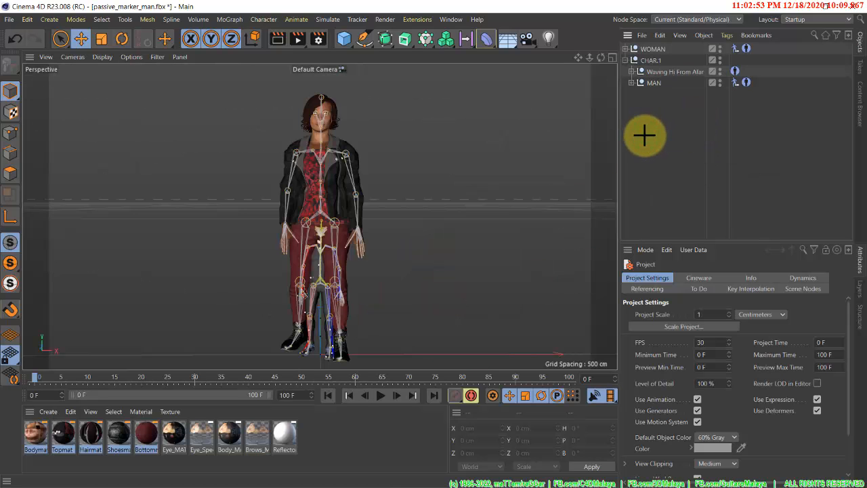
- Paste the EXO group into the passive_marker_man.fbx project and move it along X to about 195 cm, beside the woman
key("ctrl+v")
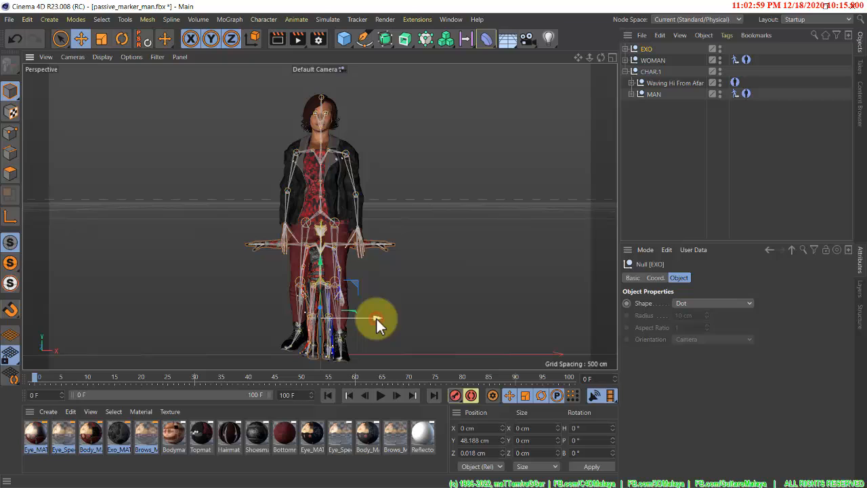
left_click_drag(376, 318, 527, 295)
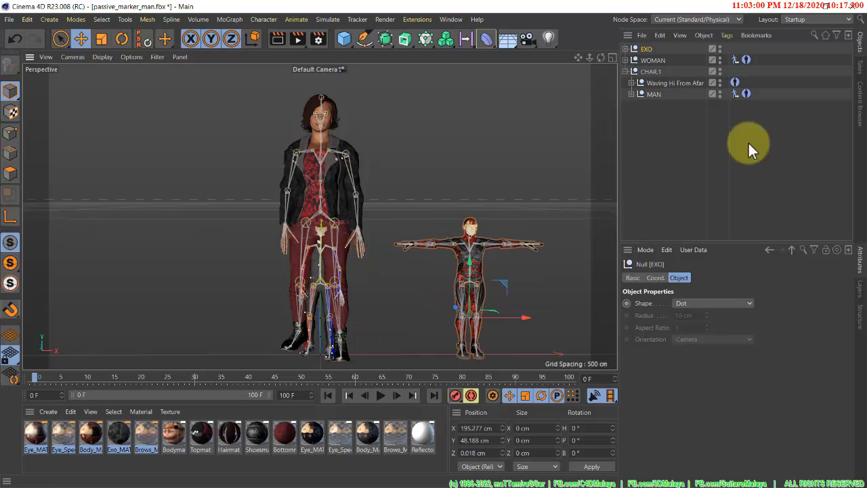
- Add a Character Definition tag to the EXO group, extract its skeleton and check the joints assigned to its body parts
right_click(652, 54)
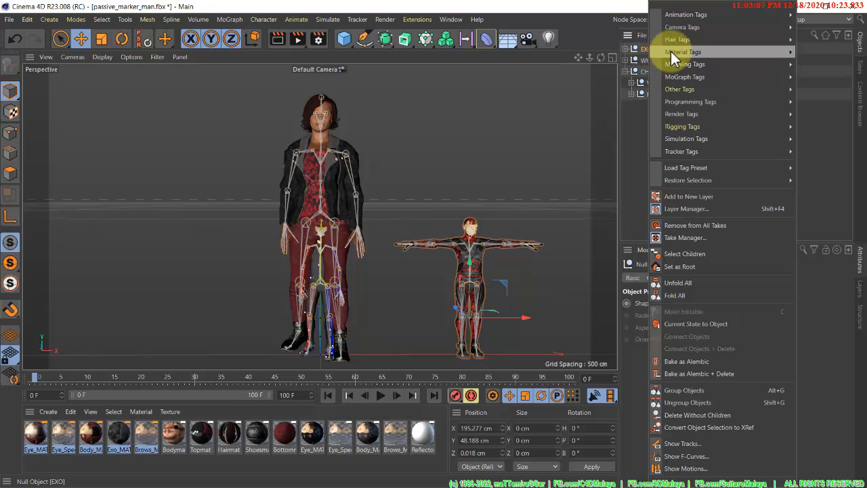
mouse_move(684, 116)
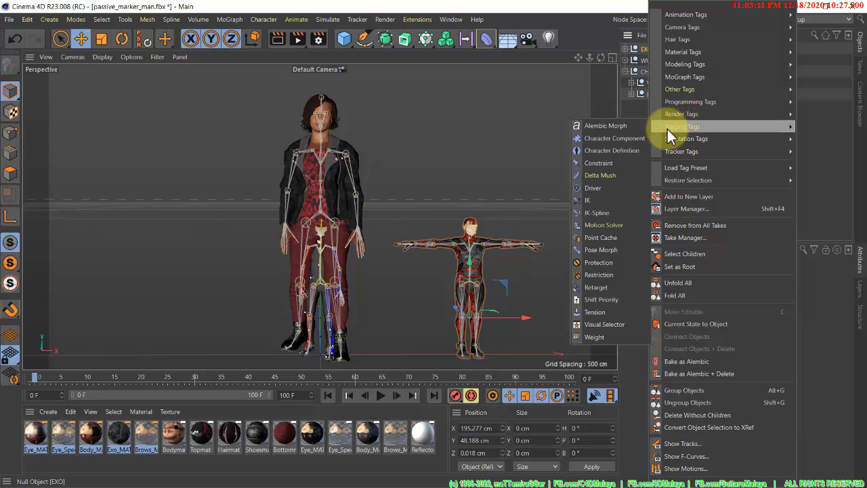
left_click(628, 150)
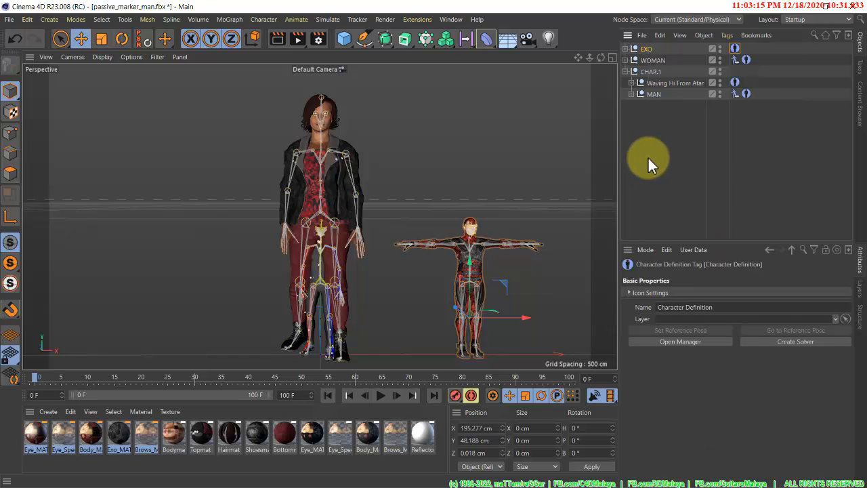
left_click(666, 342)
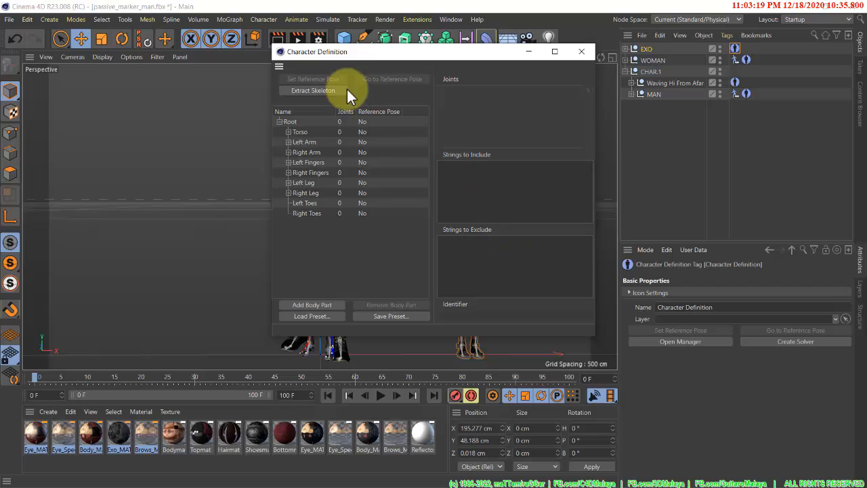
left_click(327, 90)
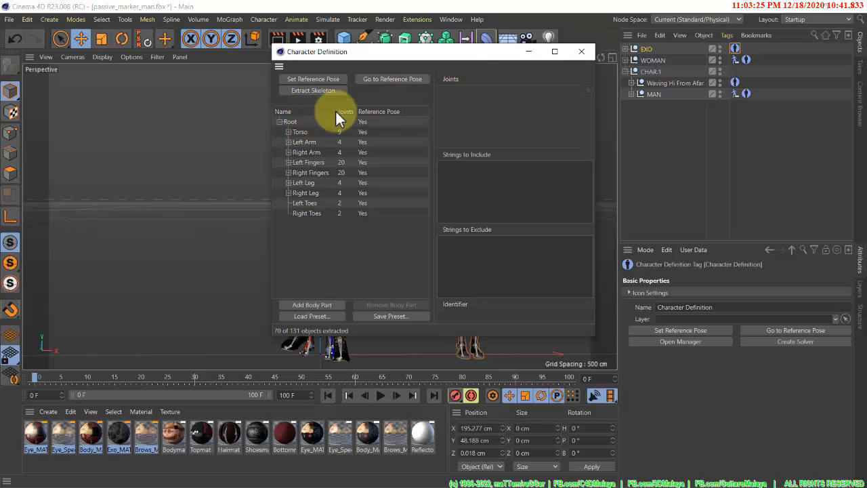
left_click(303, 132)
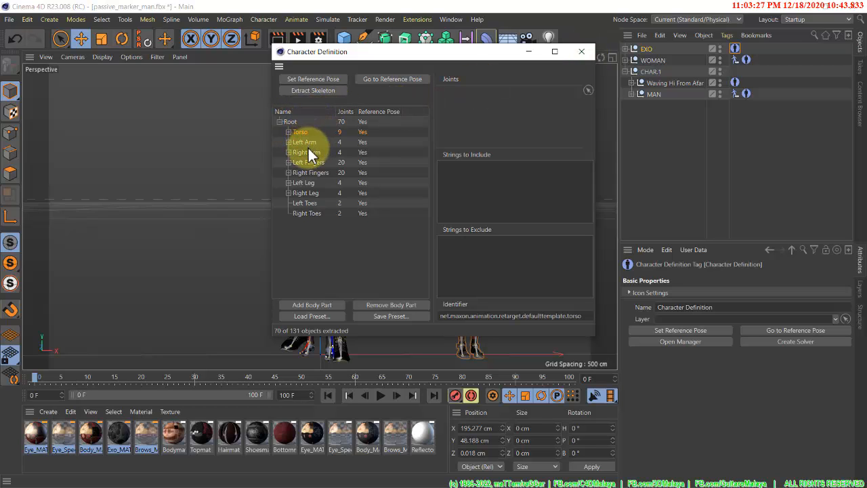
left_click(310, 152)
left_click(296, 122)
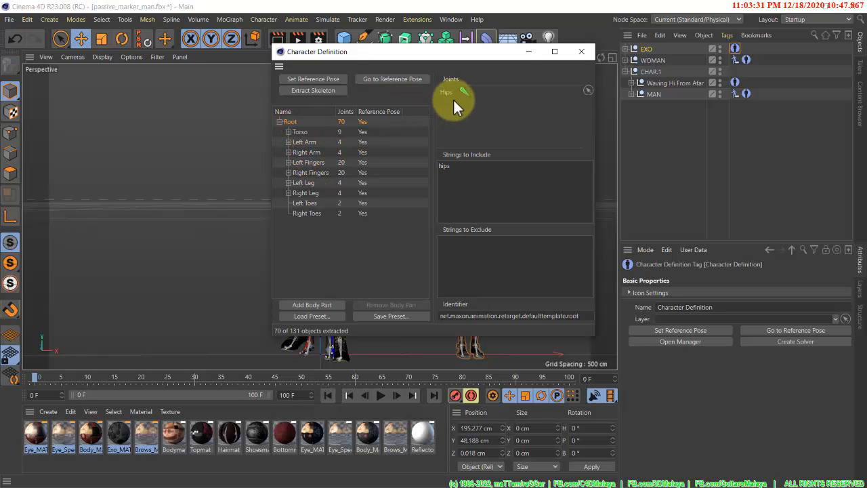
left_click(584, 54)
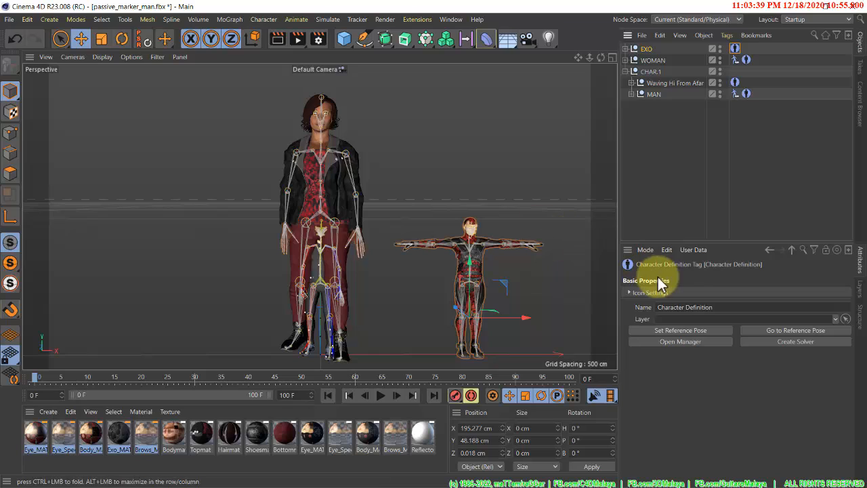
- Create a motion solver for EXO from its Character Definition tag
left_click(765, 340)
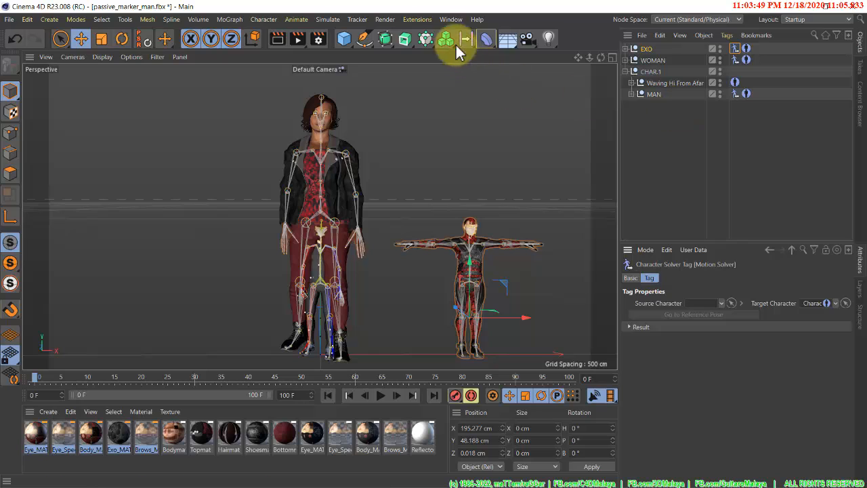
- Load the Static Jump A preset from the Motion Capture - 60fps library into the scene
left_click(448, 19)
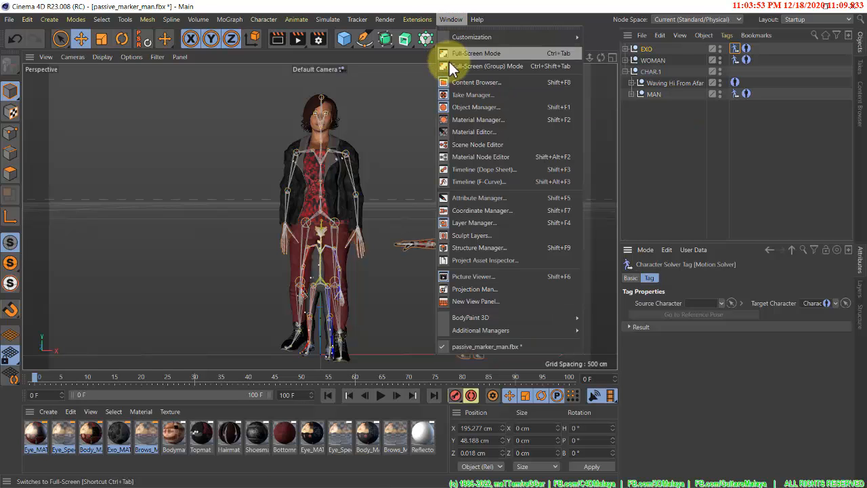
left_click(468, 82)
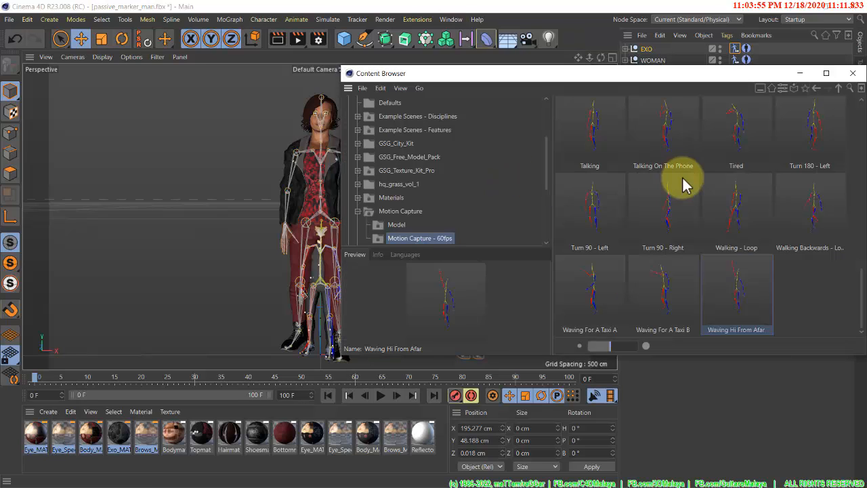
scroll(685, 177, "up", 3)
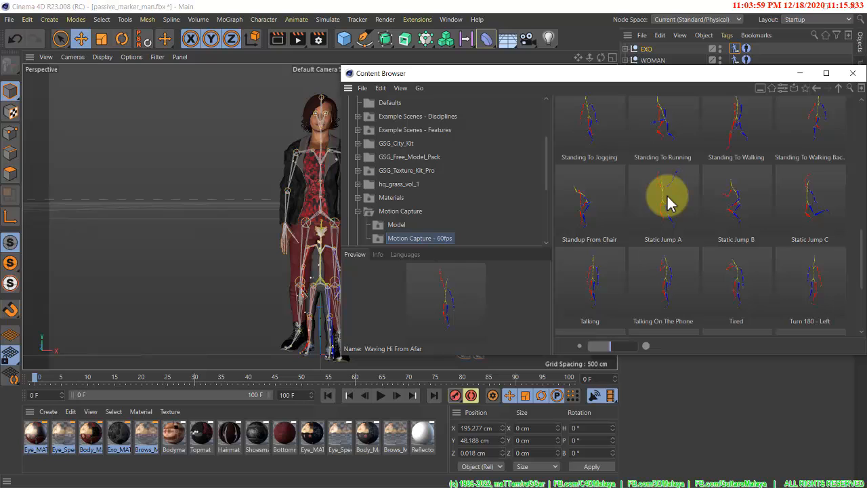
double_click(667, 194)
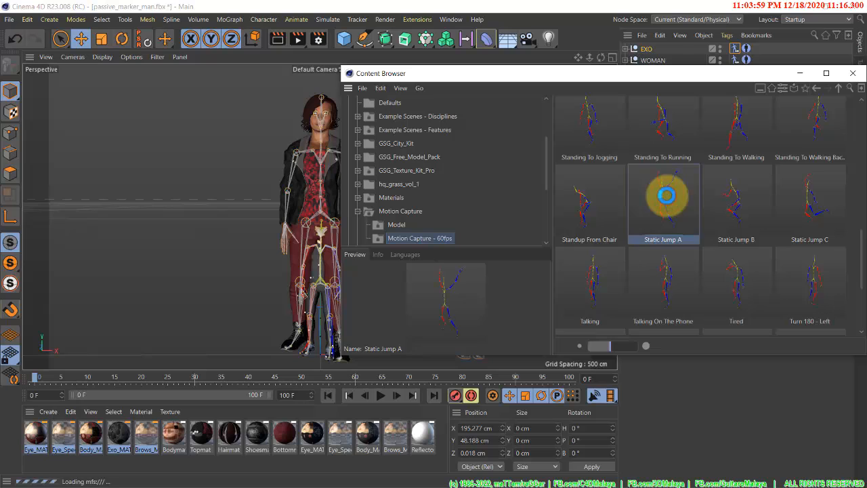
left_click(855, 75)
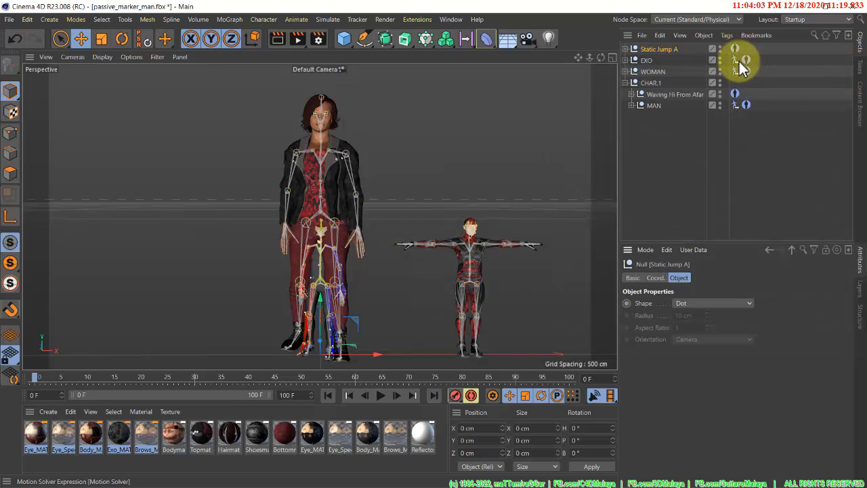
- Set Static Jump A's Character Definition as the source character of EXO's motion solver and play the animation to check the motion
left_click(737, 60)
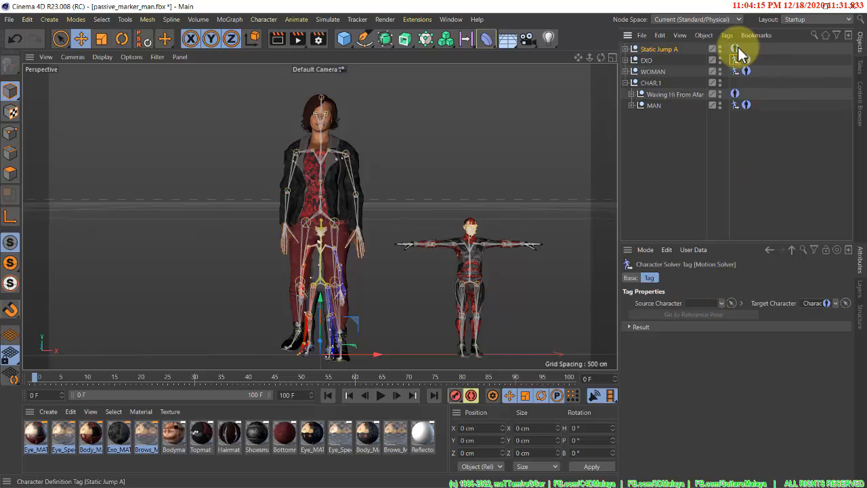
left_click_drag(737, 50, 695, 307)
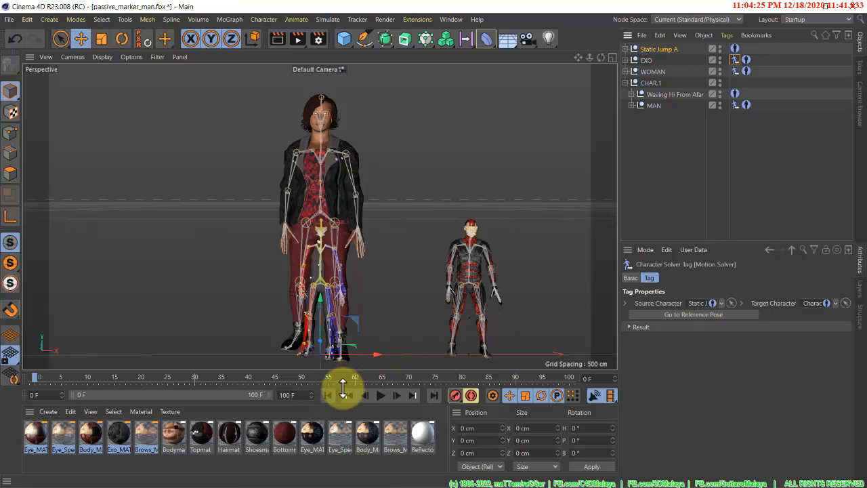
left_click(382, 395)
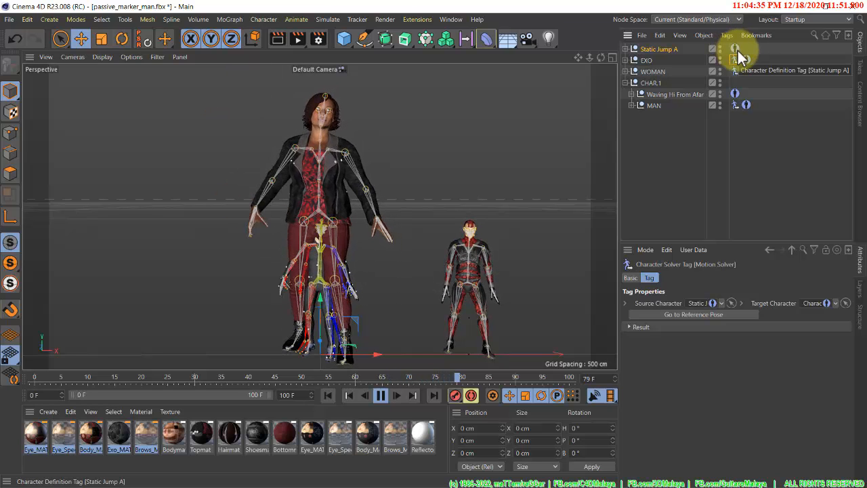
left_click(454, 19)
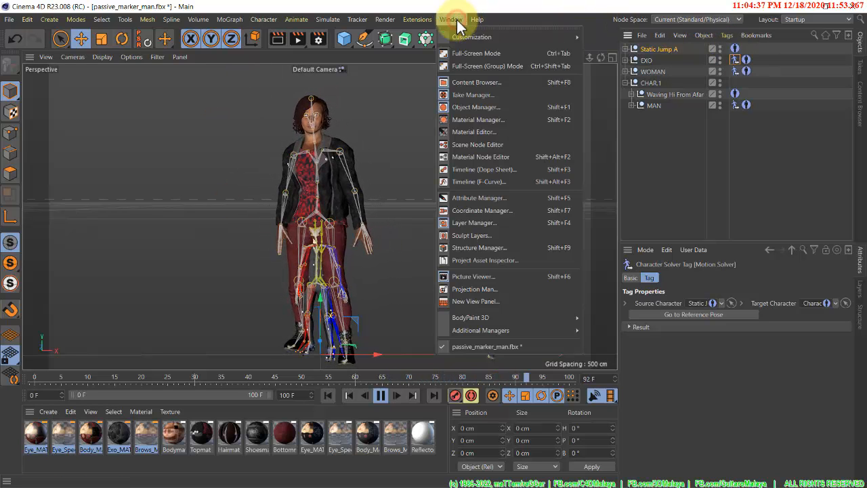
left_click(481, 82)
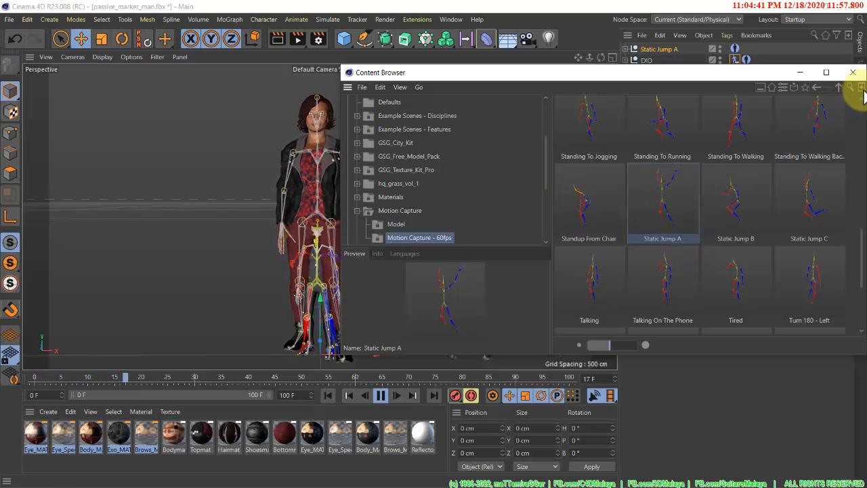
left_click(852, 73)
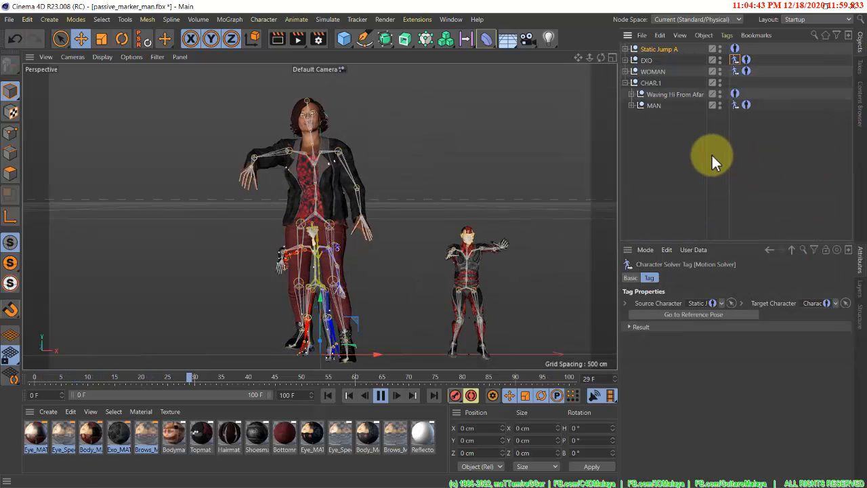
left_click(379, 395)
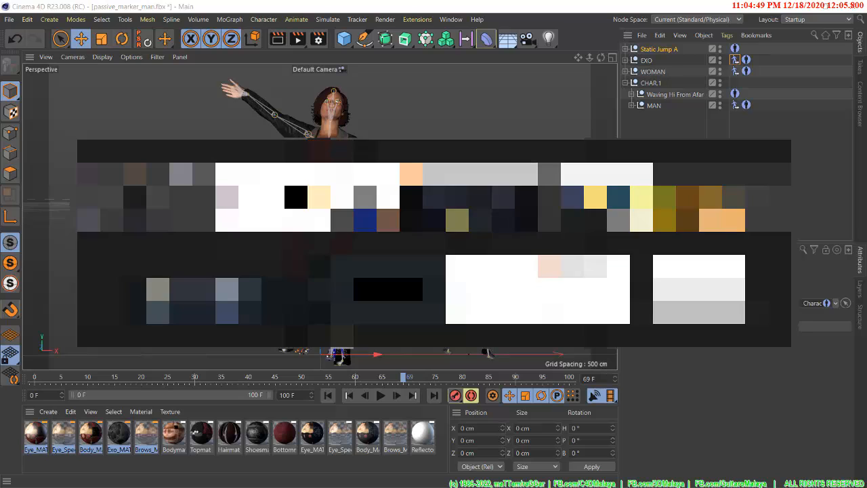
- Switch to File Explorer and import castle_guard_01.fbx into Cinema 4D as its own project, keeping the offered FBX import settings
key("alt+Tab")
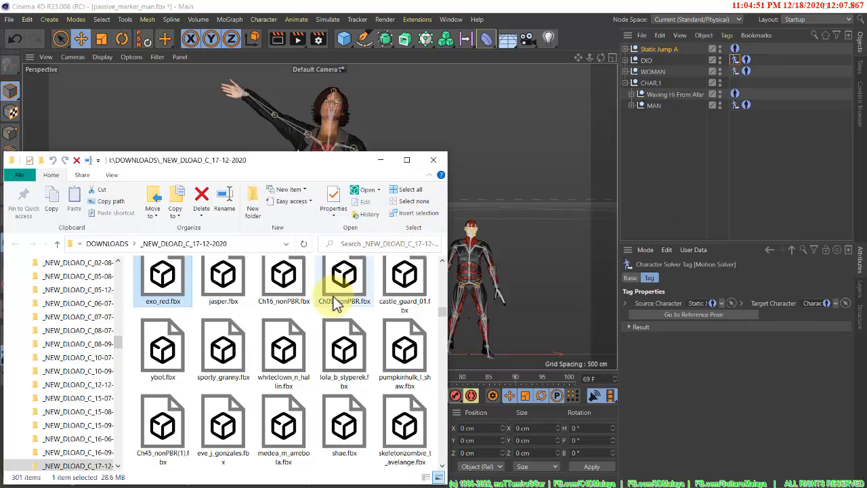
left_click_drag(415, 276, 673, 169)
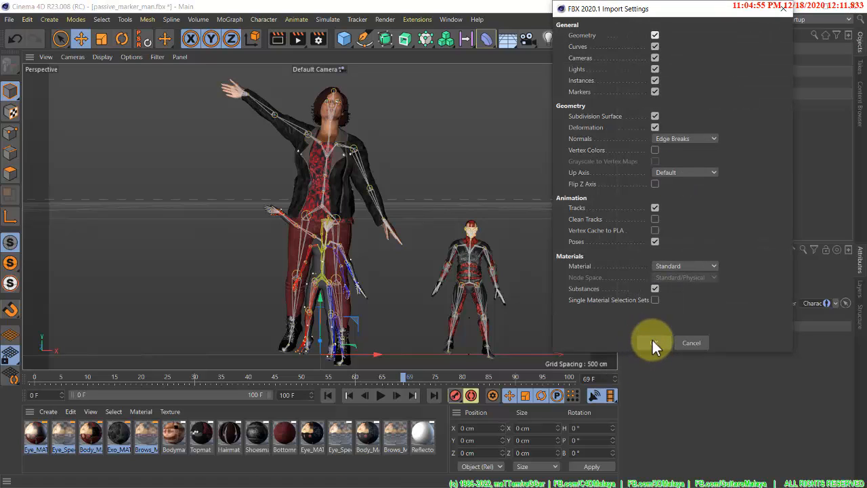
left_click_drag(610, 8, 608, 74)
left_click(643, 409)
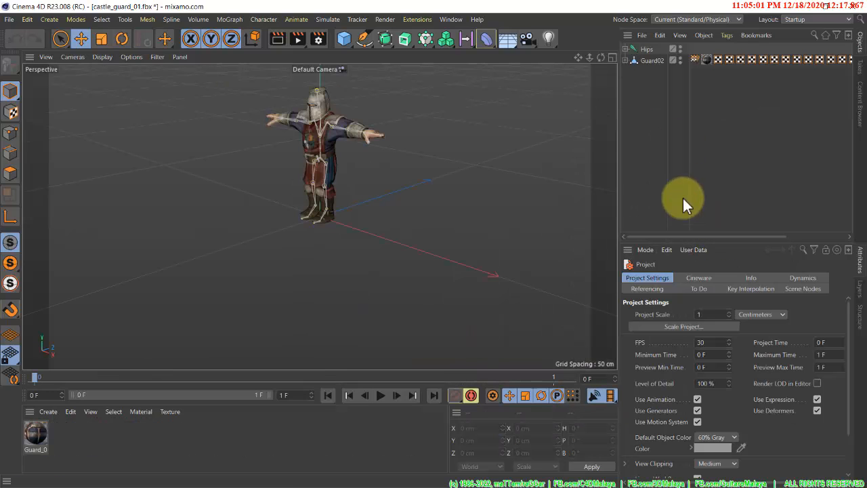
- Group the Hips and Guard02 objects under a null and rename it GURAD
left_click_drag(664, 129, 640, 49)
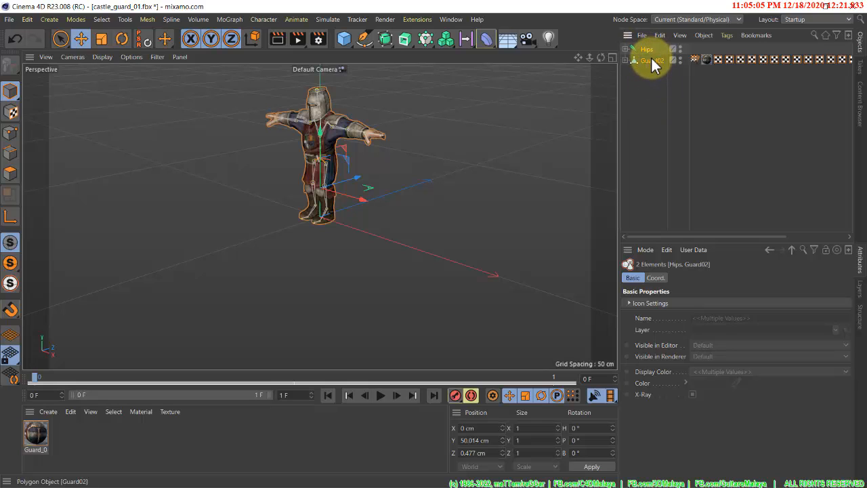
key("alt+g")
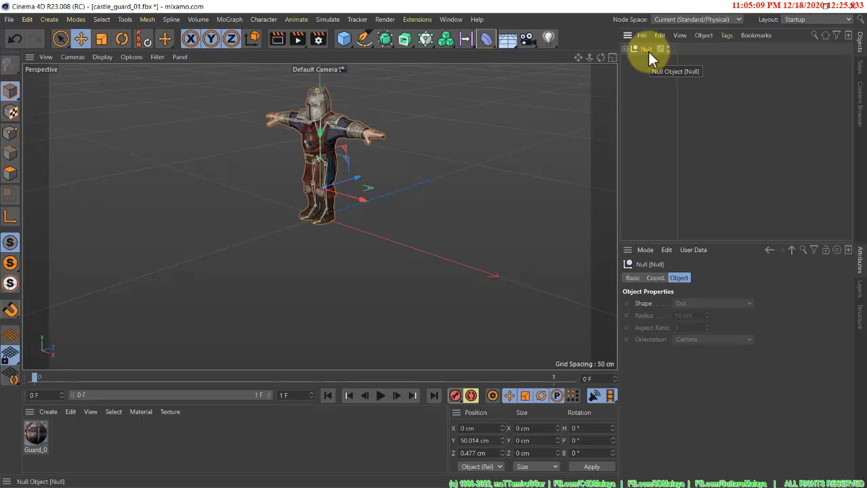
double_click(648, 51)
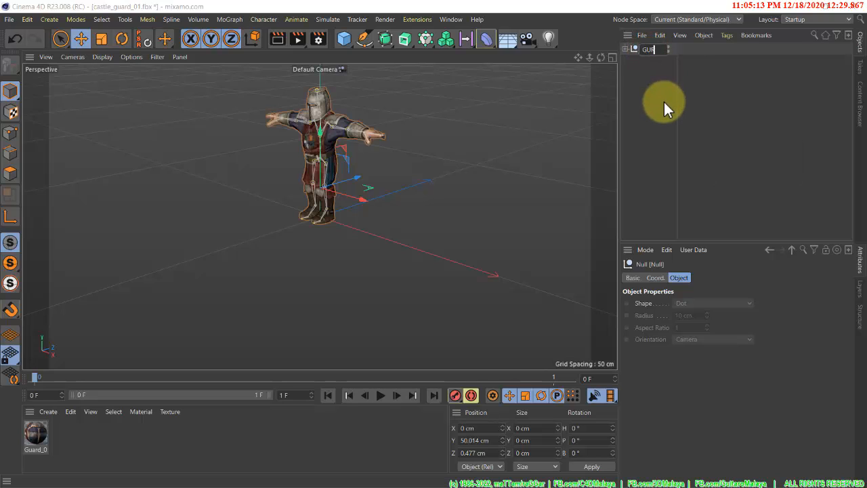
key("Return")
- Cut the GURAD group out of the castle_guard_01.fbx project and close that project without saving
key("ctrl+x")
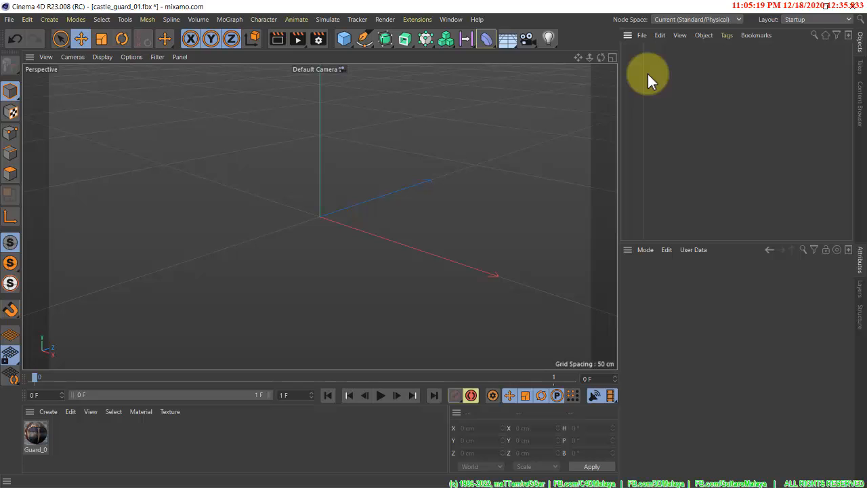
key("ctrl+w")
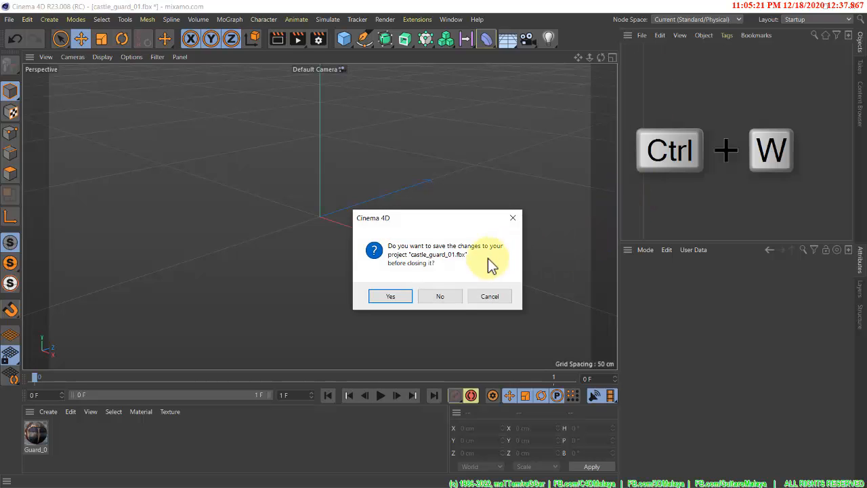
left_click(446, 296)
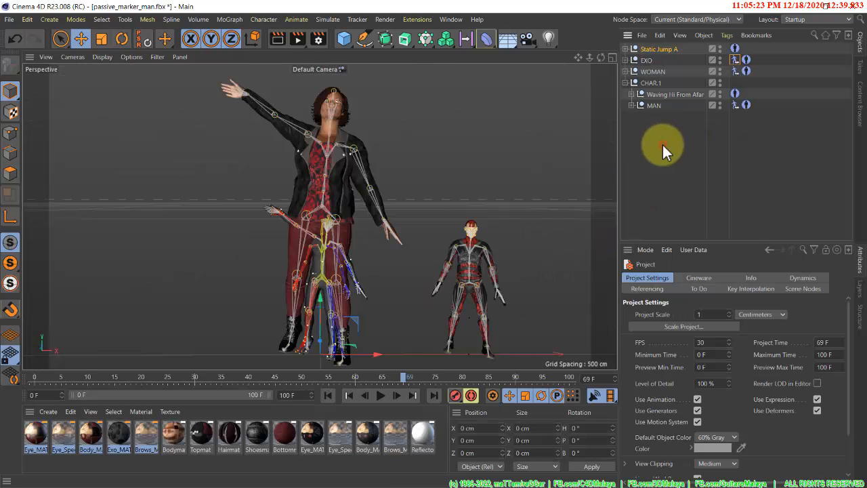
- Paste the GURAD group into the passive_marker_man.fbx project and move it along X to about -214 cm
key("ctrl+v")
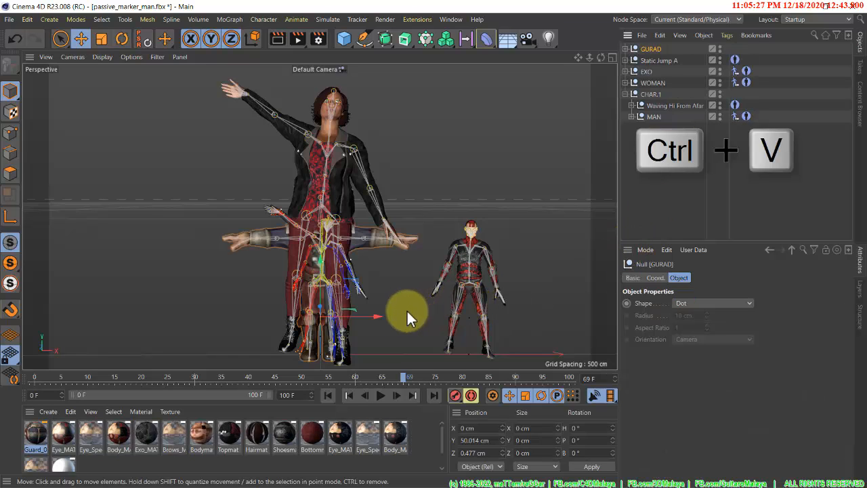
left_click_drag(376, 316, 210, 294)
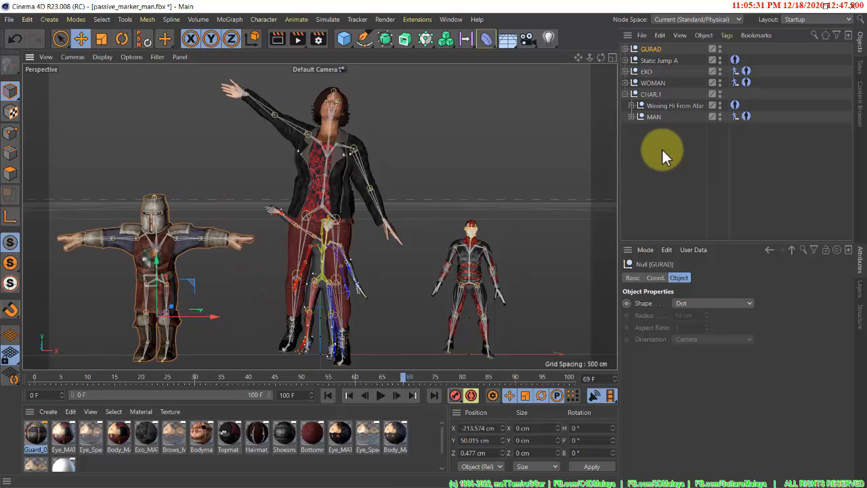
- Add a Character Definition tag to the GURAD group and extract its skeleton
right_click(658, 54)
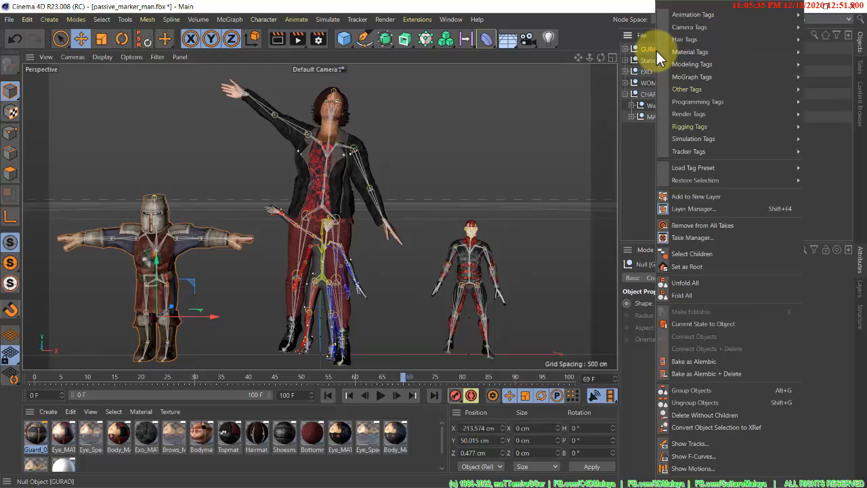
mouse_move(686, 127)
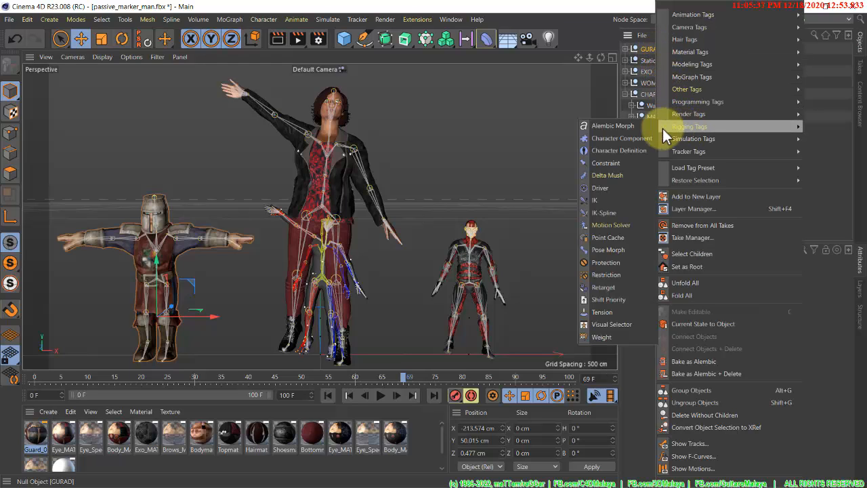
left_click(639, 150)
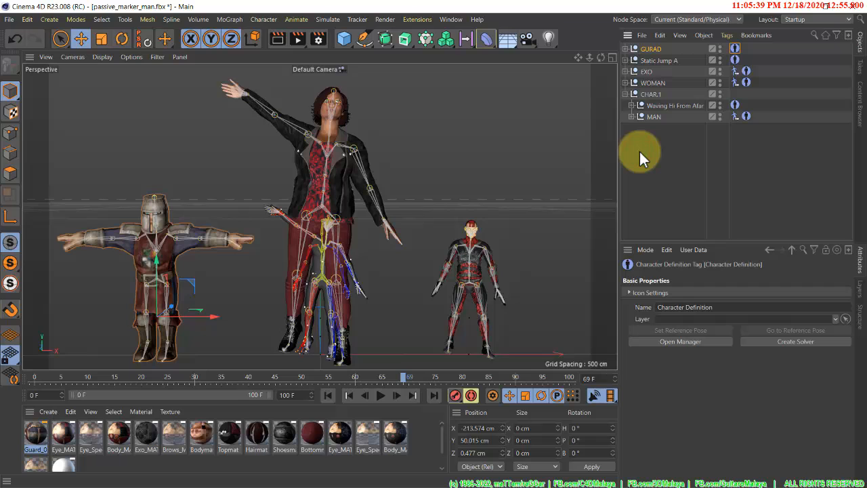
left_click(695, 342)
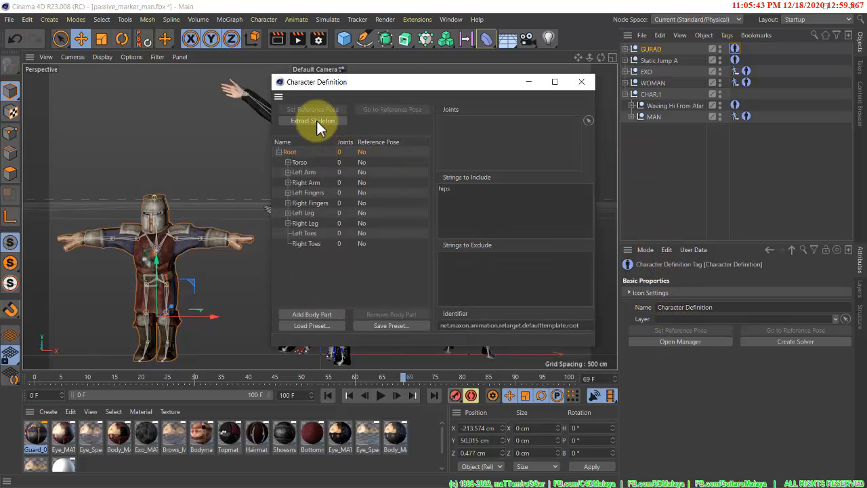
left_click(316, 121)
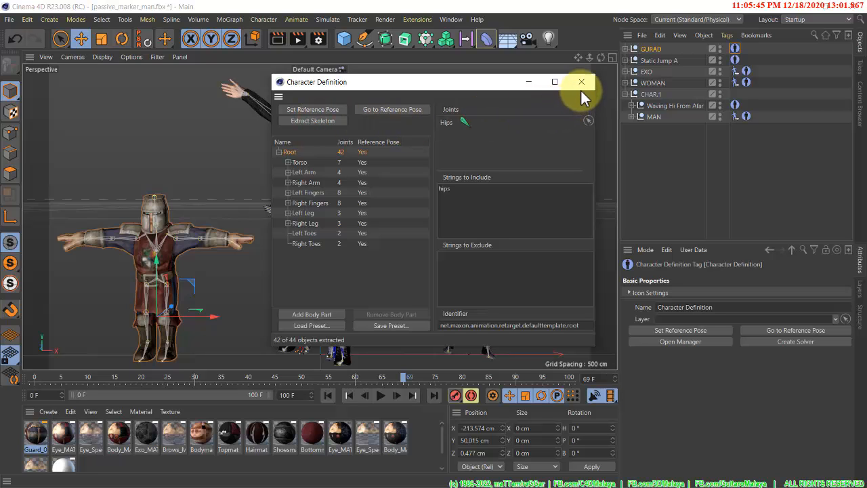
left_click(582, 88)
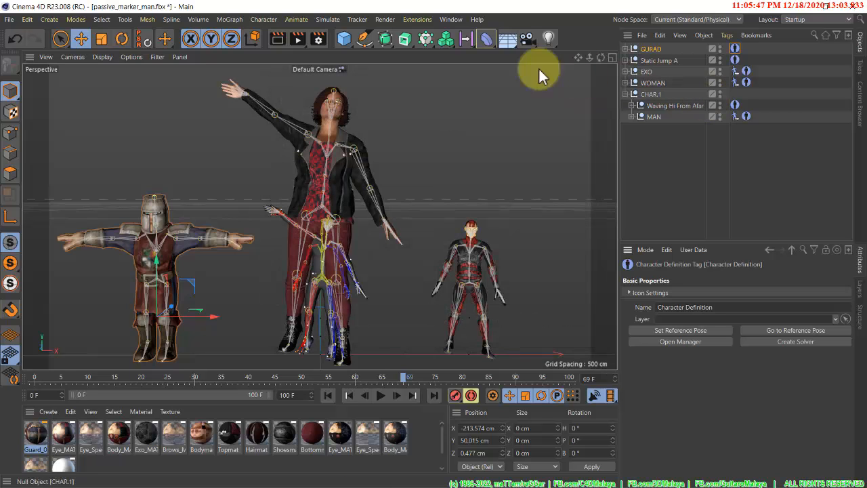
- Load the Static Jump C preset from the Motion Capture - 60fps library into the scene
left_click(450, 19)
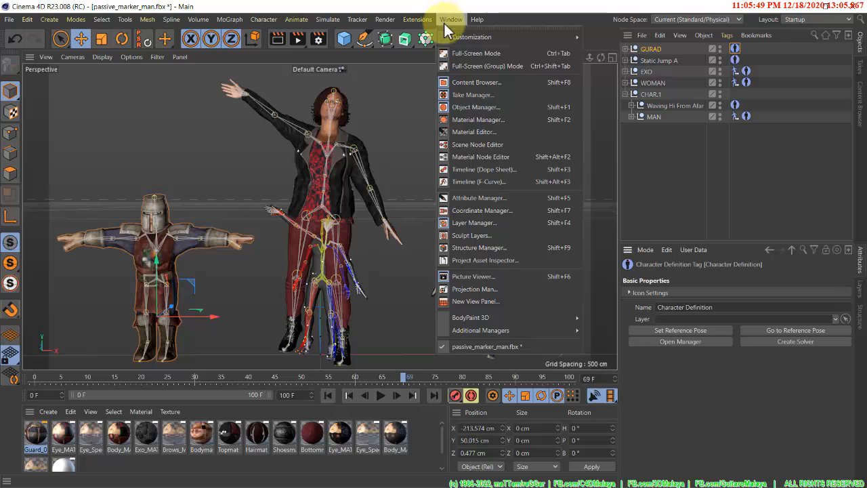
left_click(483, 82)
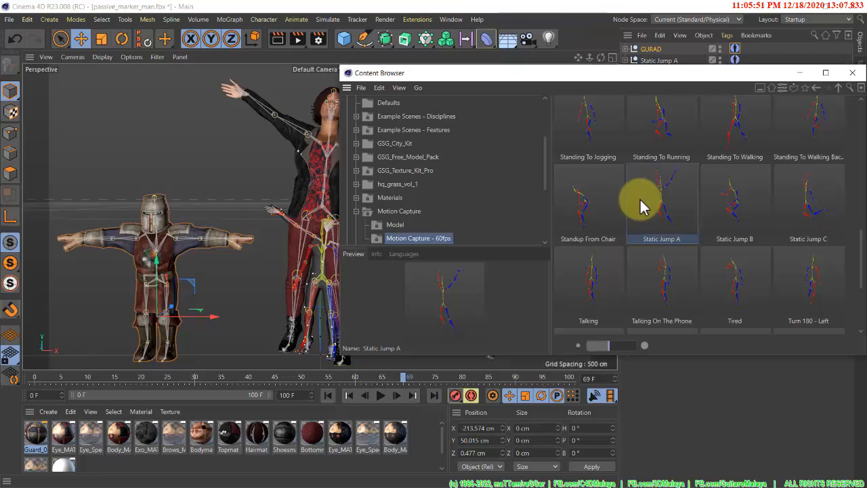
scroll(742, 218, "up", 2)
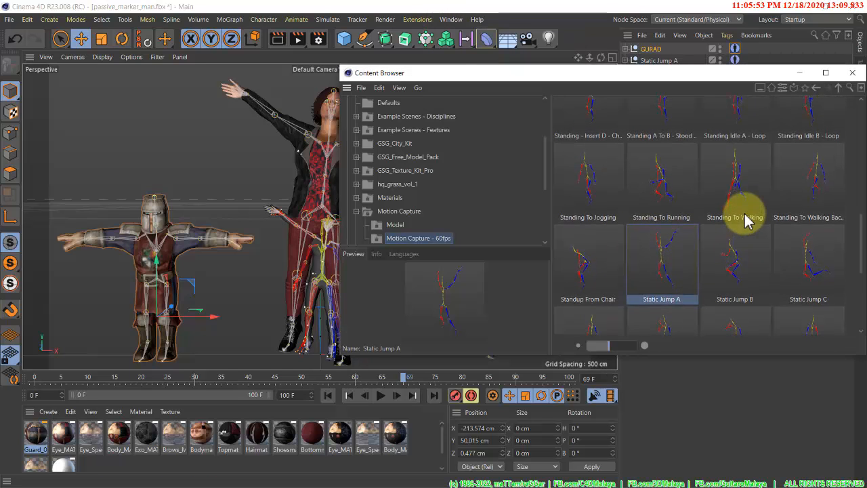
double_click(798, 266)
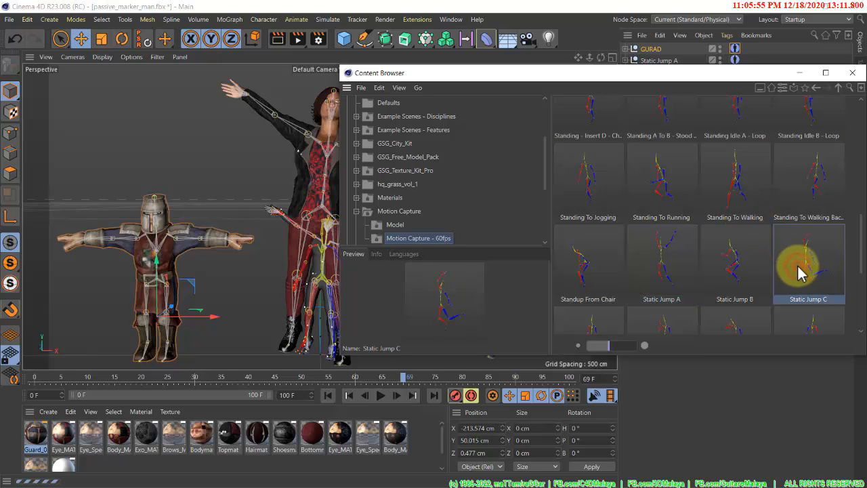
scroll(770, 267, "down", 6)
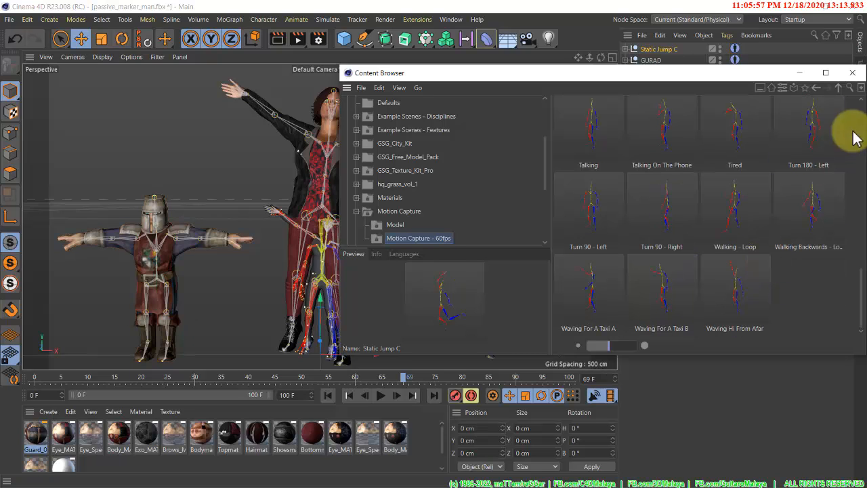
left_click(852, 72)
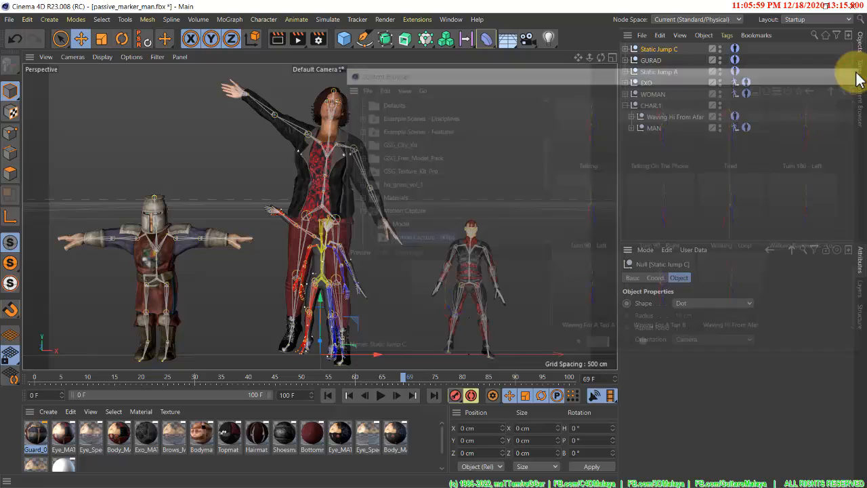
- Create a motion solver on the GURAD group with Static Jump C as its source and play the animation from the start
left_click(736, 61)
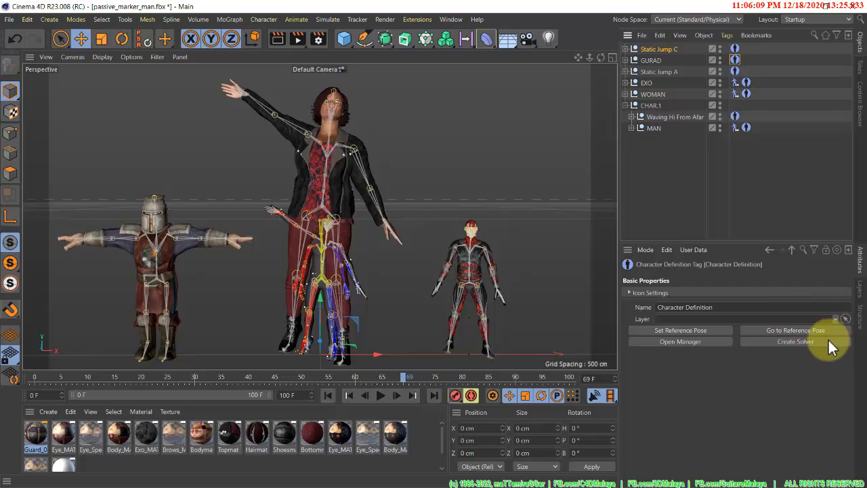
left_click(801, 342)
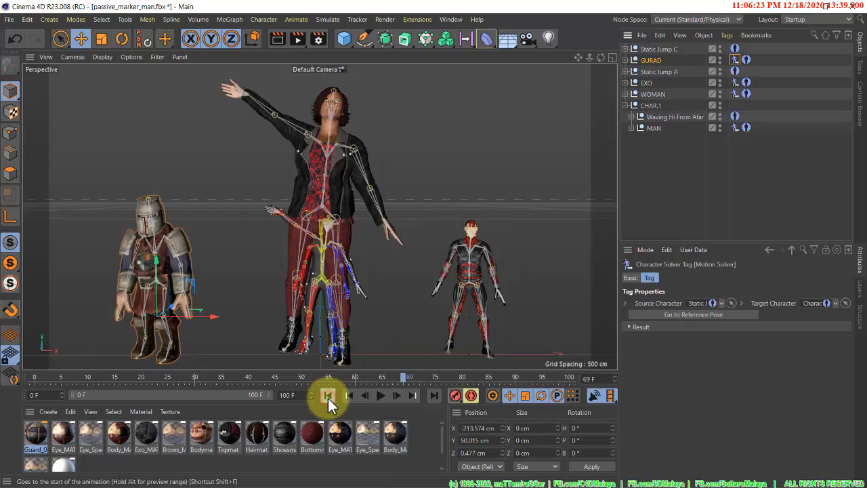
left_click(328, 398)
left_click(382, 397)
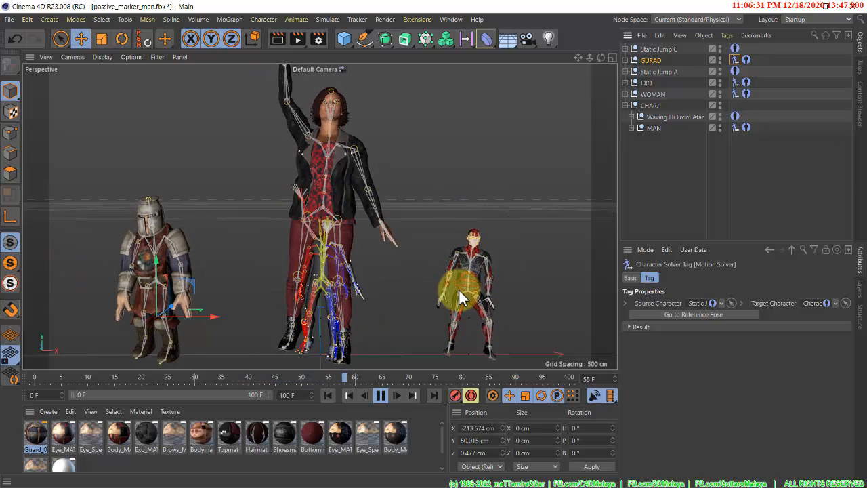
- Look through the motion capture presets in the Content Browser, close it and stop the playback
left_click(455, 19)
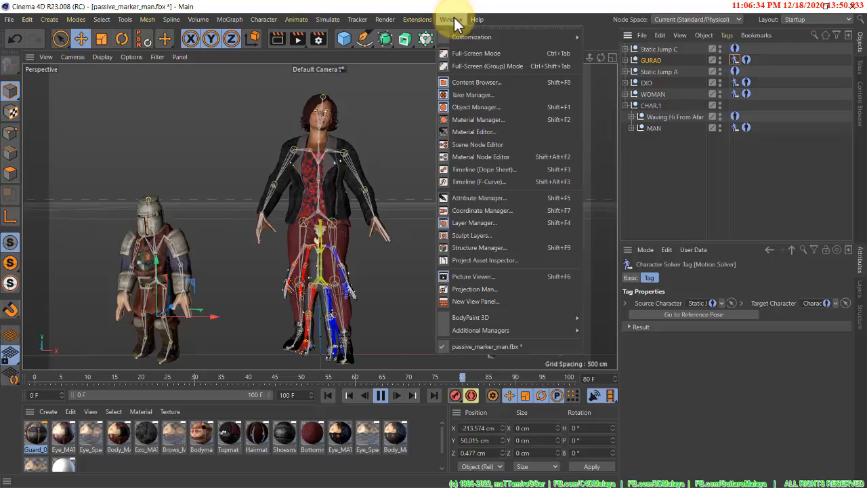
left_click(492, 83)
scroll(759, 202, "up", 3)
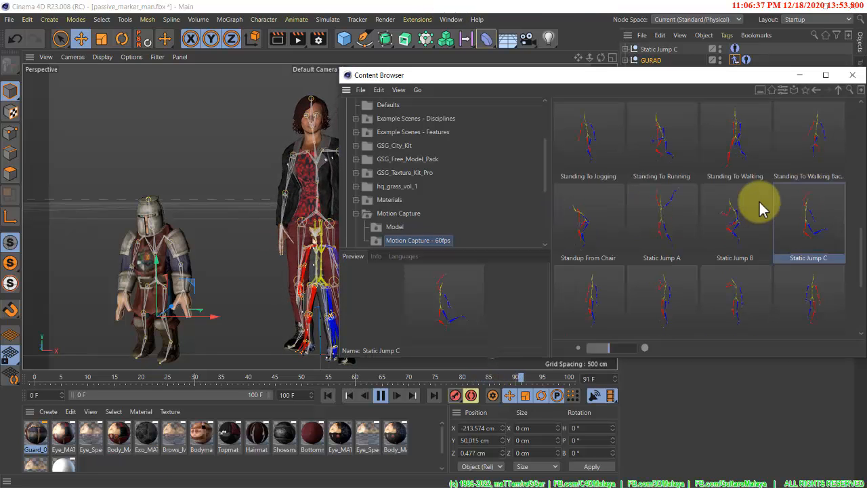
scroll(759, 201, "down", 3)
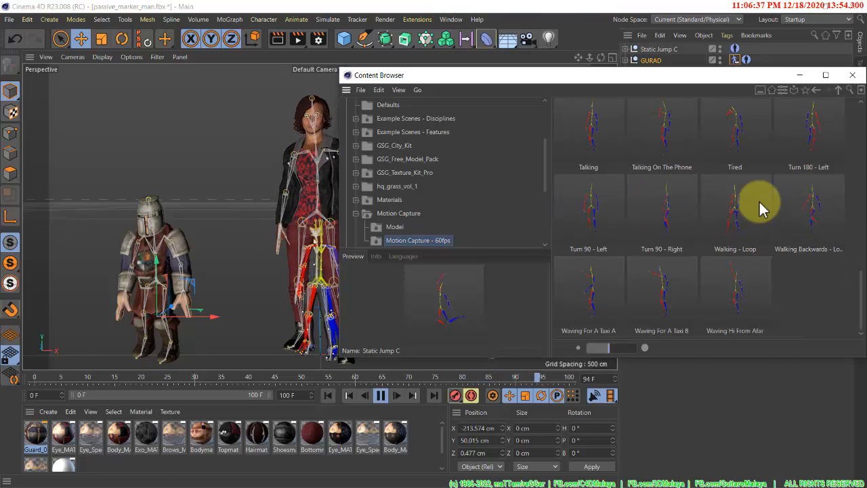
left_click(852, 75)
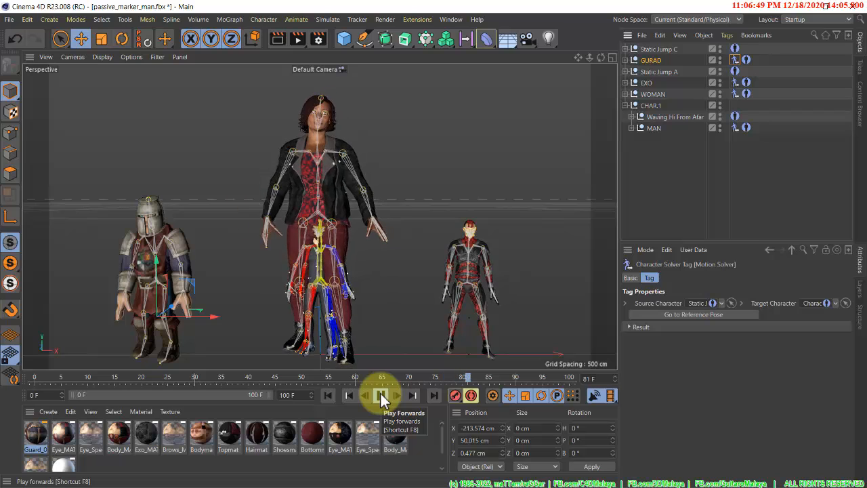
left_click(380, 393)
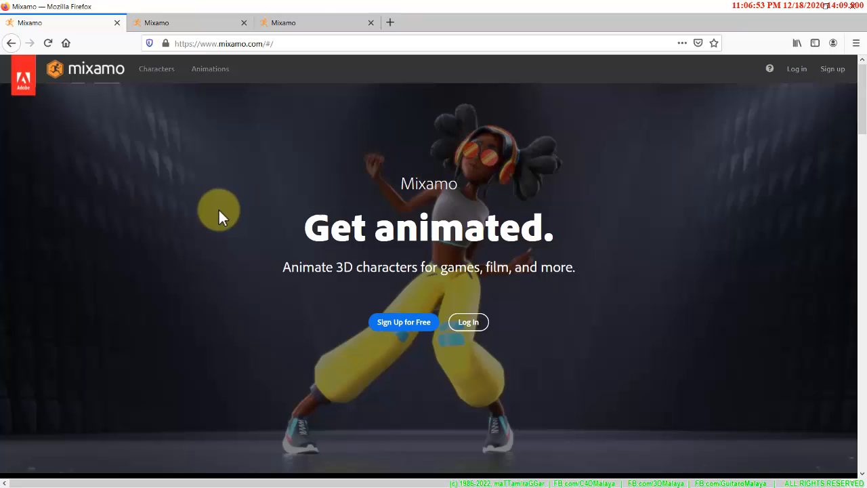
- Switch to the Mixamo website in Firefox and browse its start page and character library
scroll(205, 211, "down", 4)
scroll(205, 211, "up", 4)
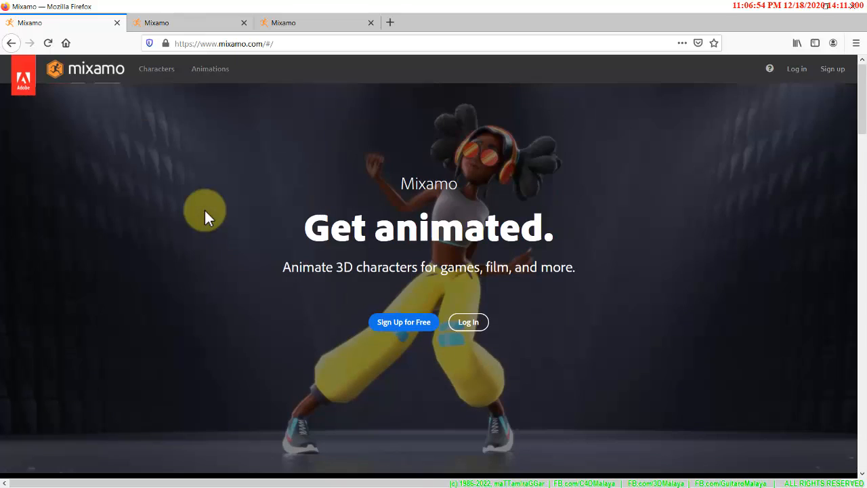
left_click(176, 20)
scroll(252, 194, "down", 10)
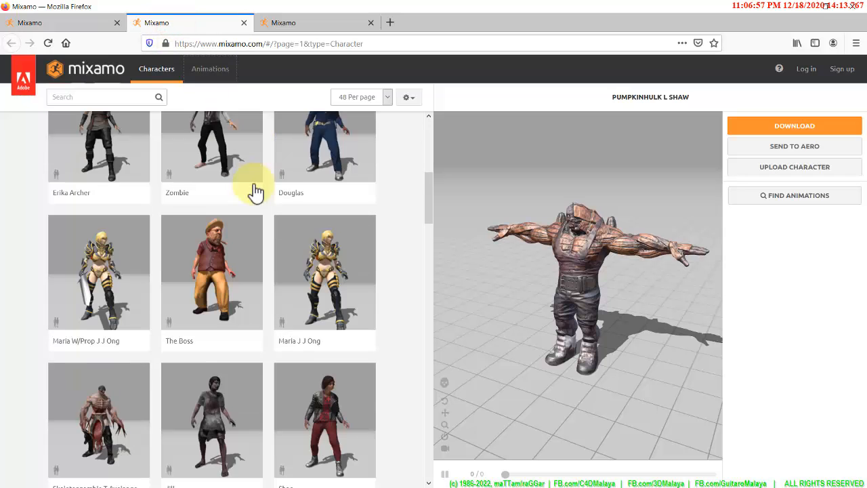
scroll(251, 194, "up", 8)
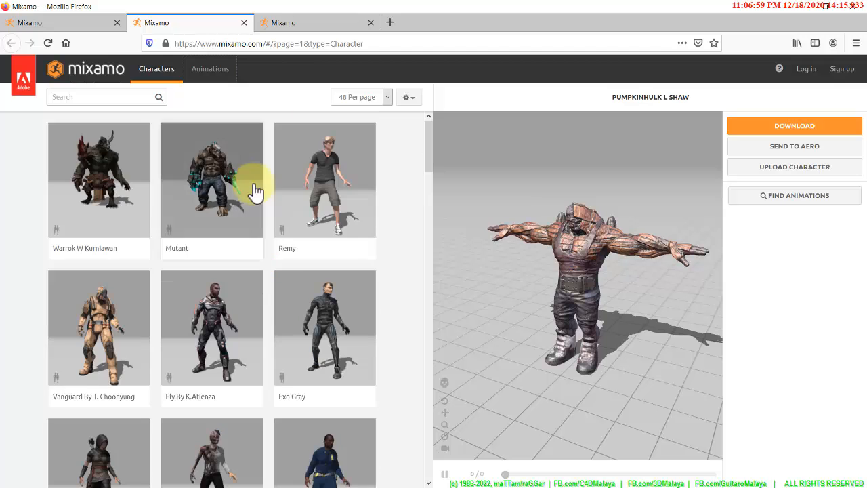
- Browse Mixamo's animation library, return to its start page and switch back to Cinema 4D
left_click(323, 26)
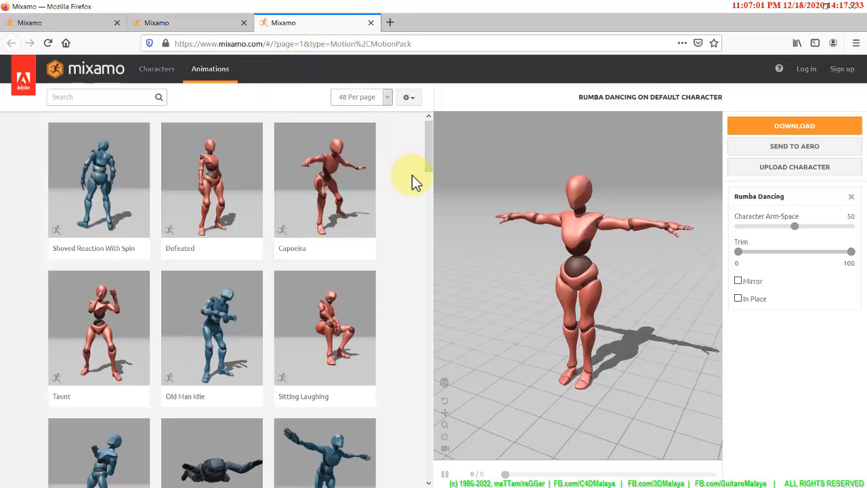
scroll(412, 175, "down", 2)
scroll(412, 175, "down", 20)
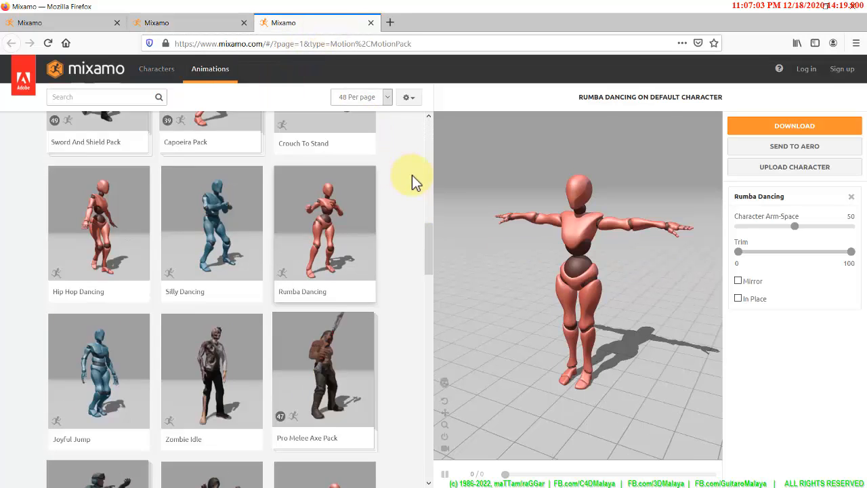
scroll(412, 174, "down", 5)
scroll(412, 175, "up", 20)
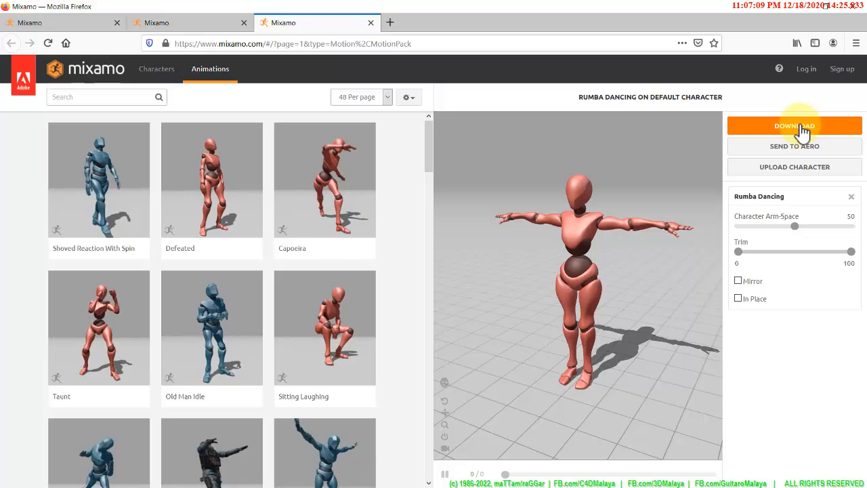
left_click(90, 27)
key("alt+Tab")
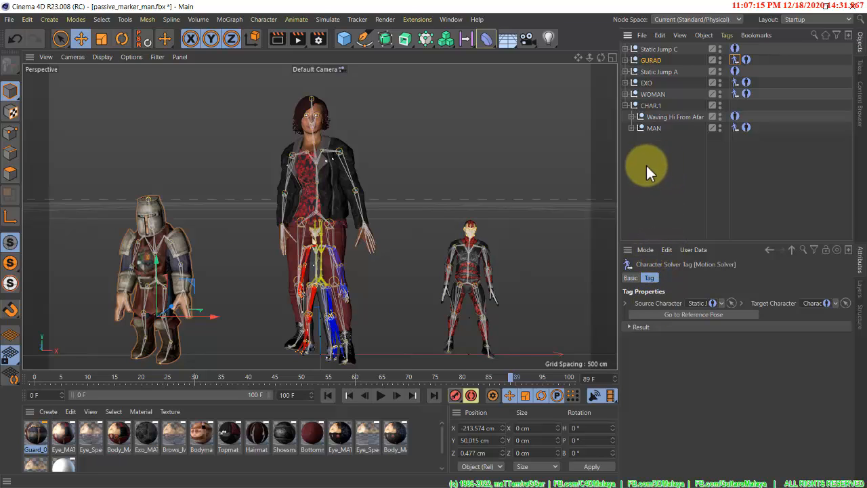
- Play the character animation and show the Motion Capture - 60fps library folder, then close the Content Browser
left_click(378, 395)
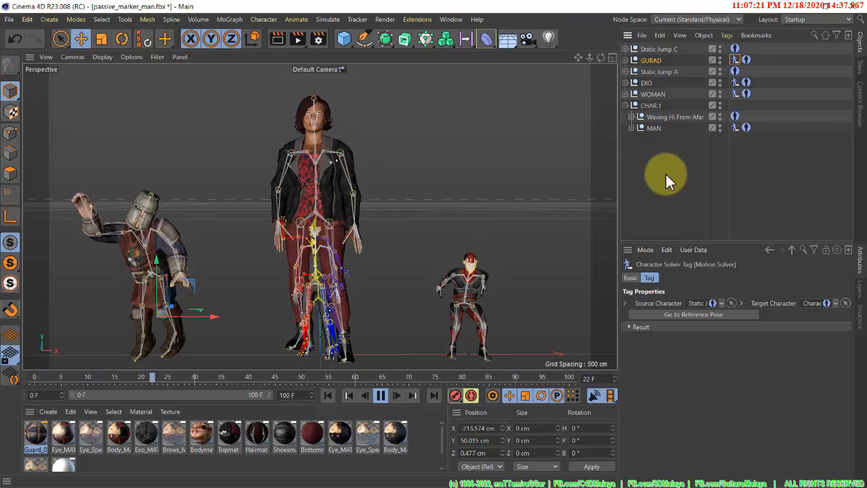
left_click(452, 21)
left_click(478, 83)
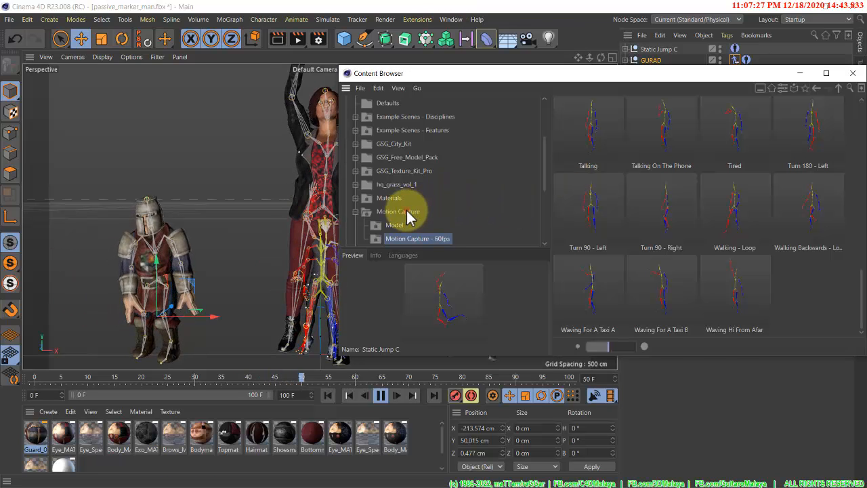
left_click(407, 212)
left_click(423, 238)
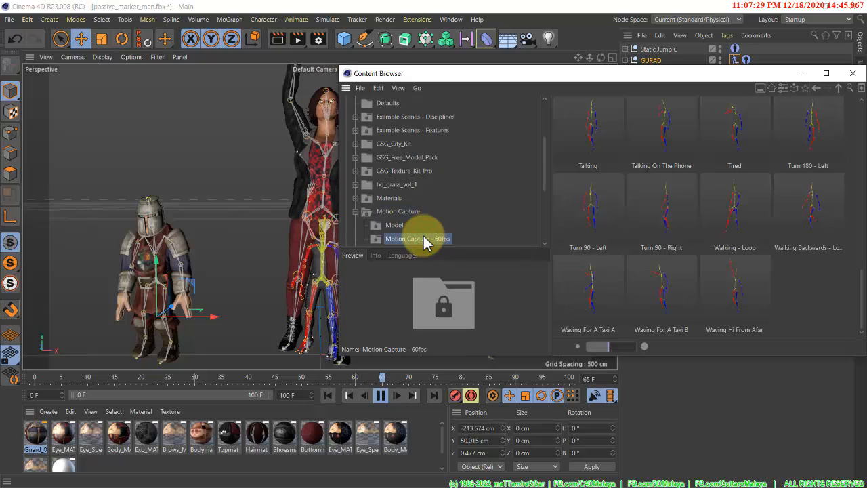
left_click(858, 78)
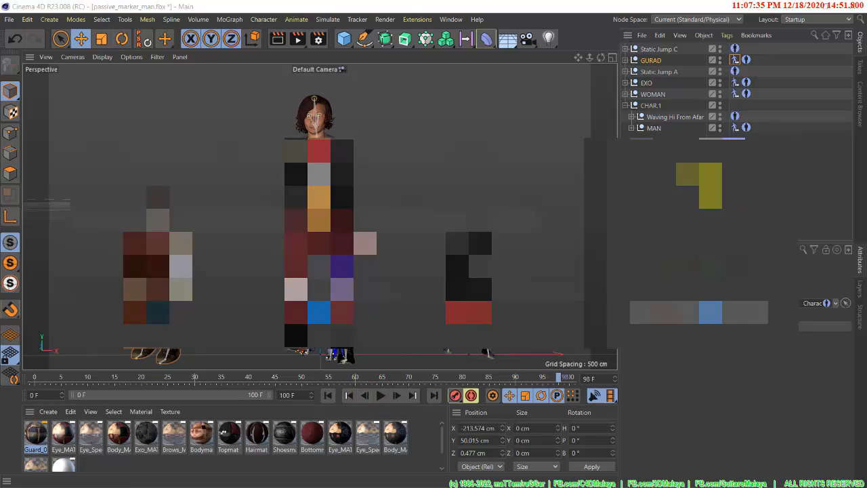
- Switch to the Picture Viewer and play the rendered Mixamo dance movie
key("alt+Tab")
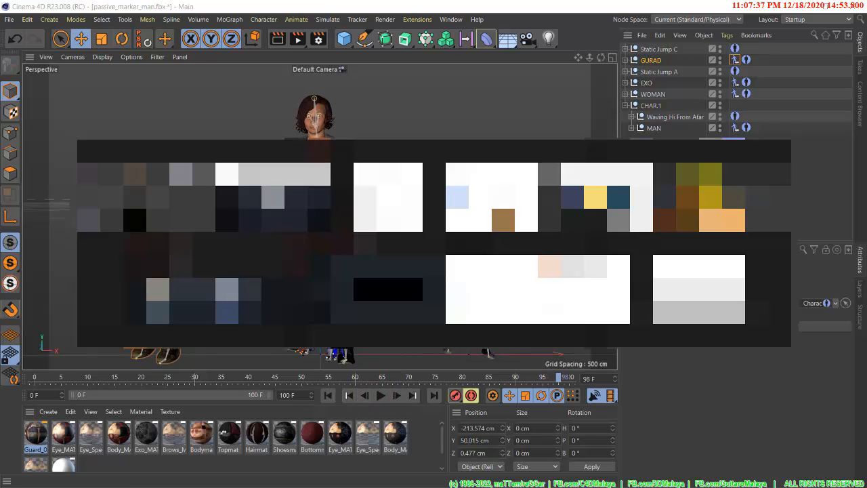
left_click(707, 184)
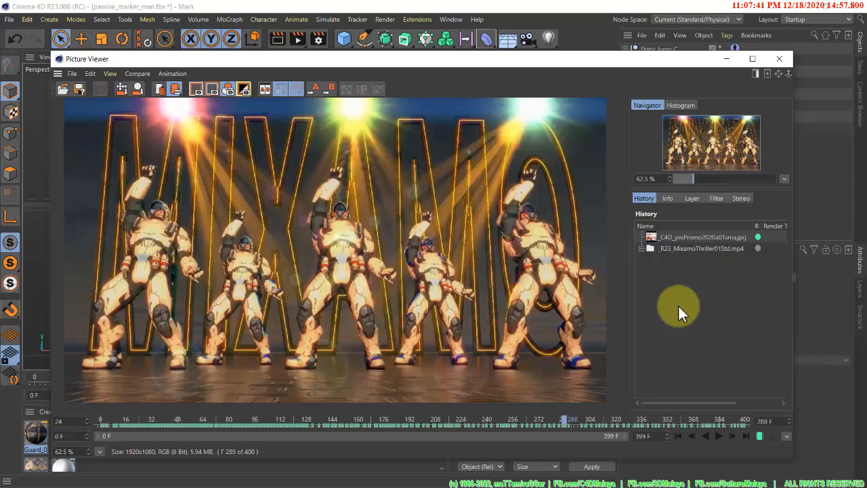
left_click(719, 436)
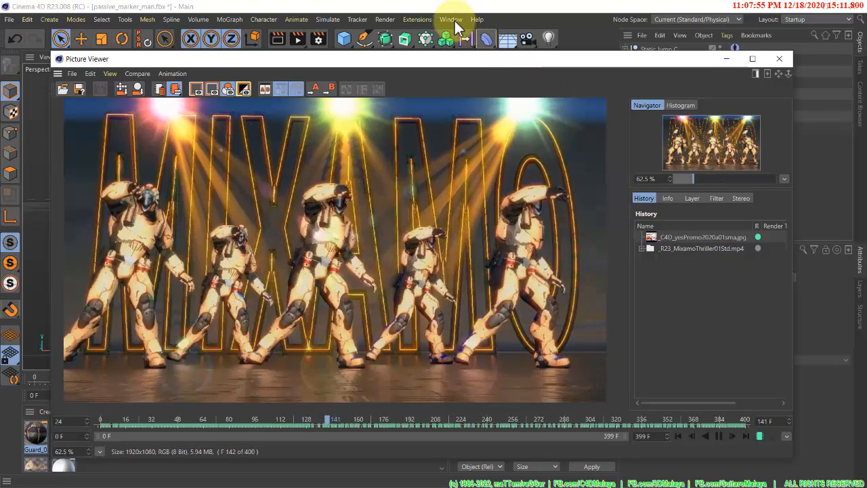
- Show the Motion Capture - 60fps folder in the Content Browser over the playing movie, then close the browser
left_click(453, 20)
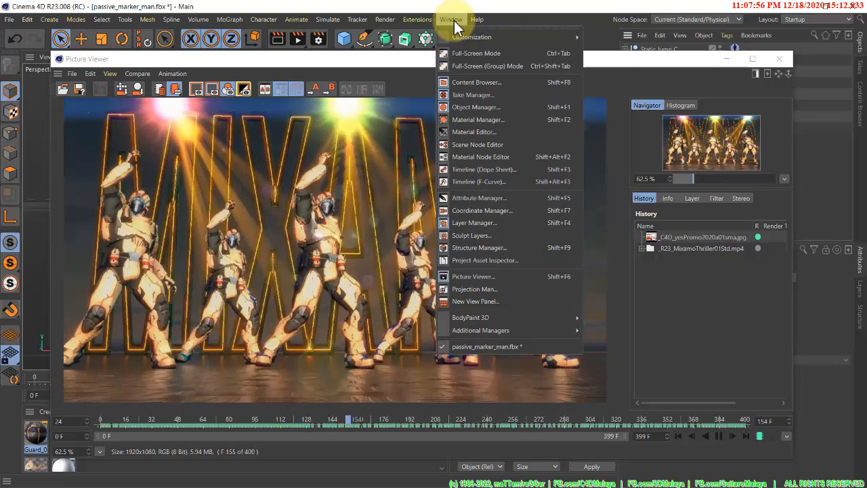
left_click(474, 82)
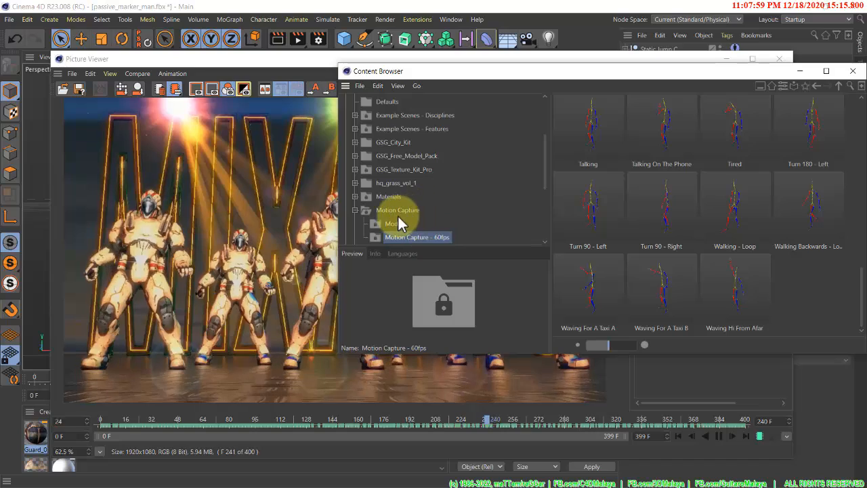
left_click(398, 212)
left_click(427, 237)
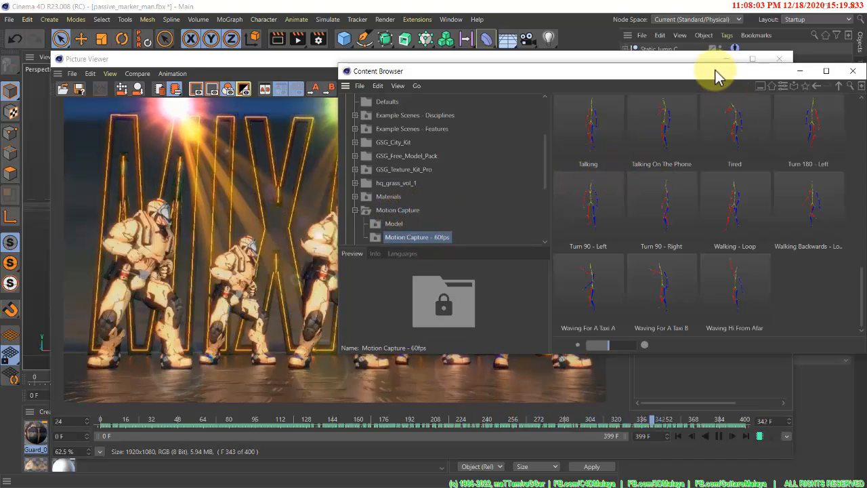
left_click_drag(717, 76, 663, 89)
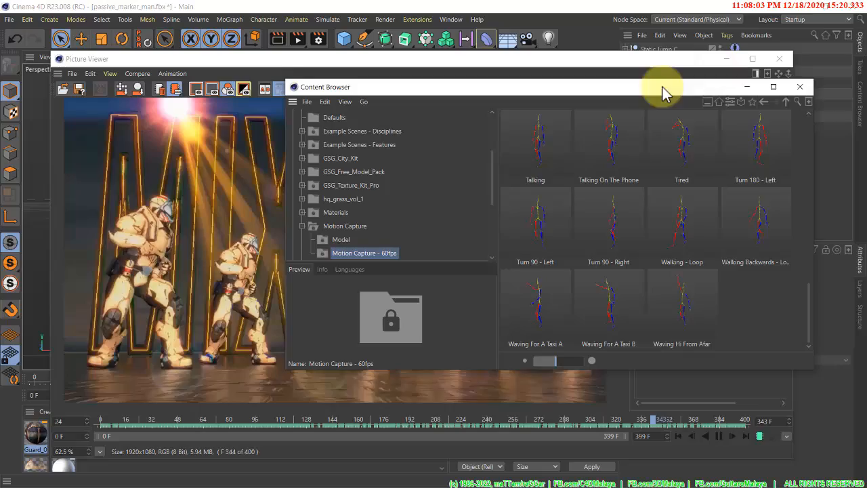
left_click(801, 88)
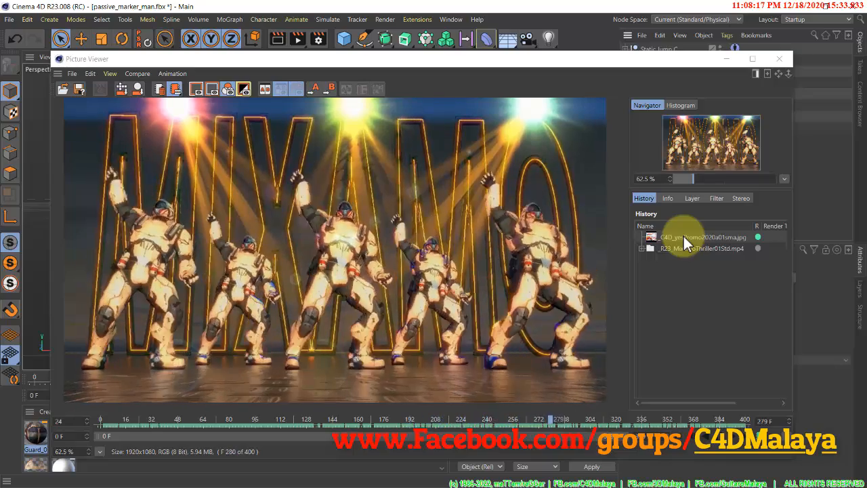
- View the _C4D_yesPromo2020a01sma.jpg image in the Picture Viewer and return to the _R23_MixamoThriller01Std.mp4 movie
left_click(683, 235)
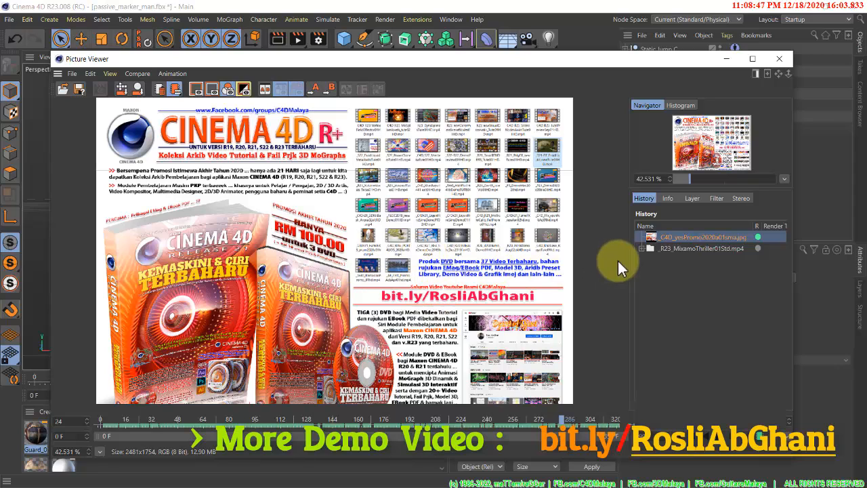
left_click(696, 248)
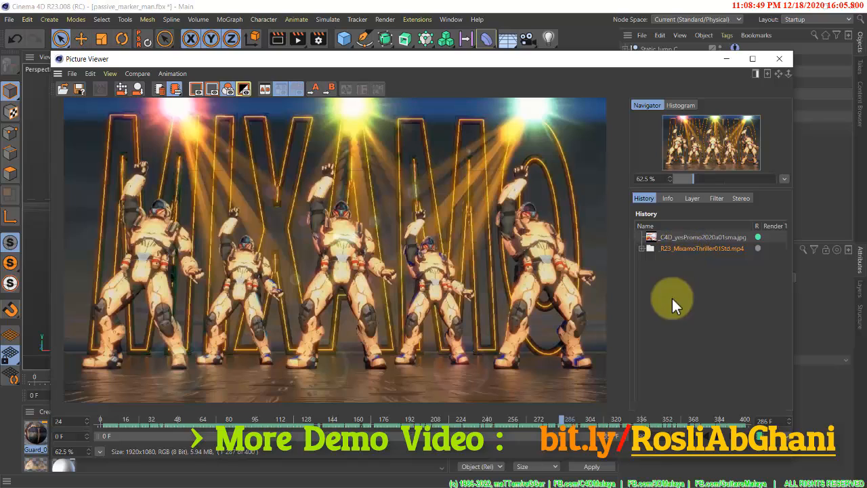